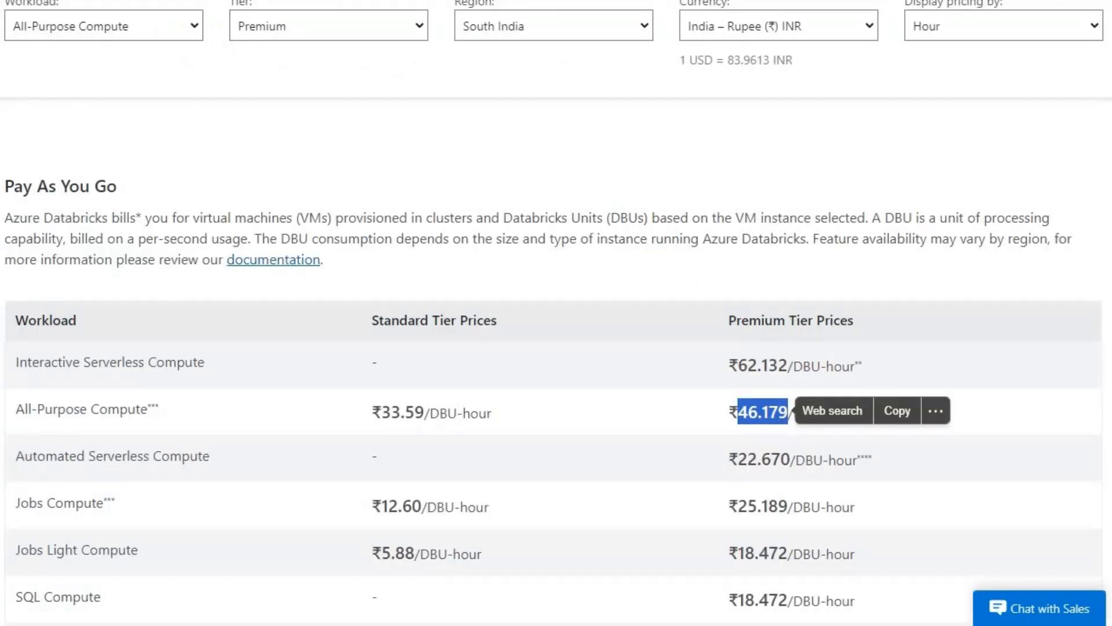
{"action": "left_click", "coordinate": [762, 412]}
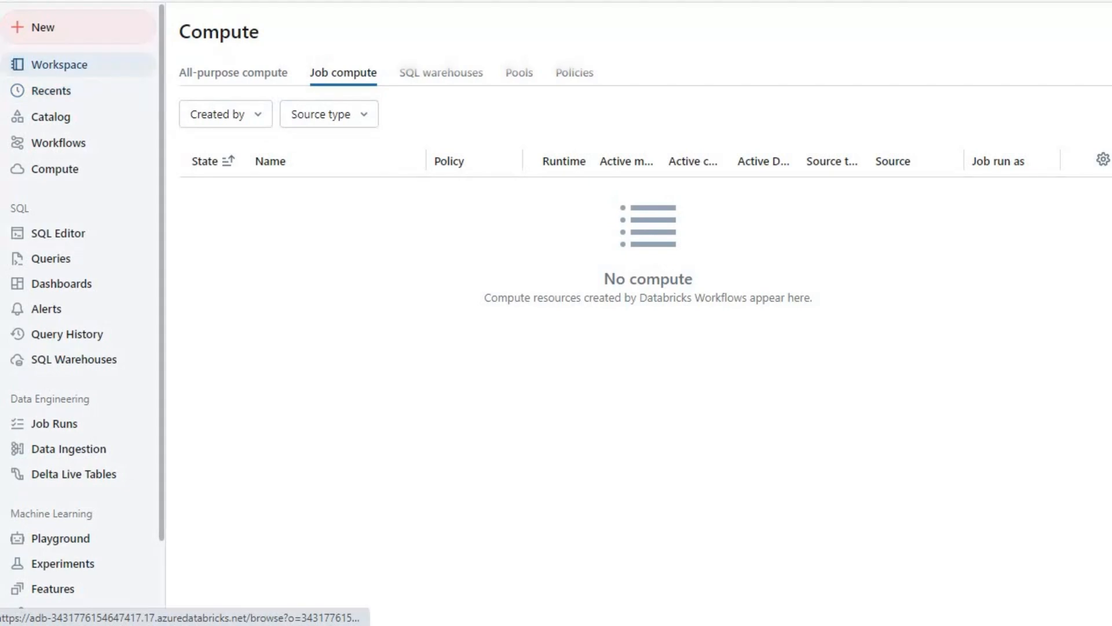
Look through the Databricks workspace's notebooks, its all-purpose compute list and its job compute list
{"action": "left_click", "coordinate": [59, 64]}
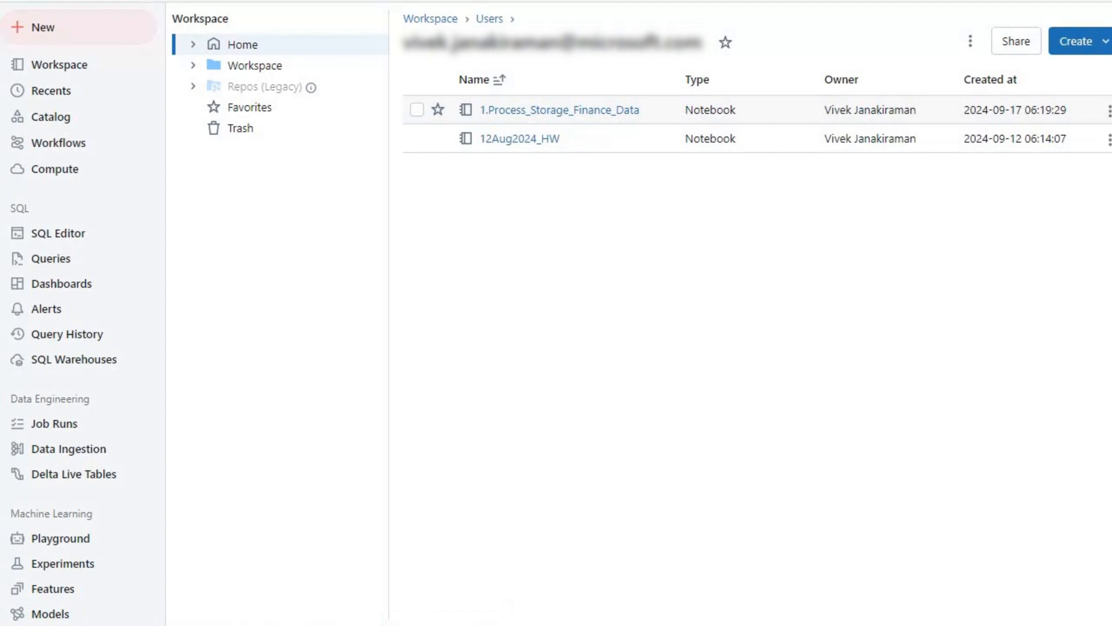
{"action": "left_click", "coordinate": [18, 169]}
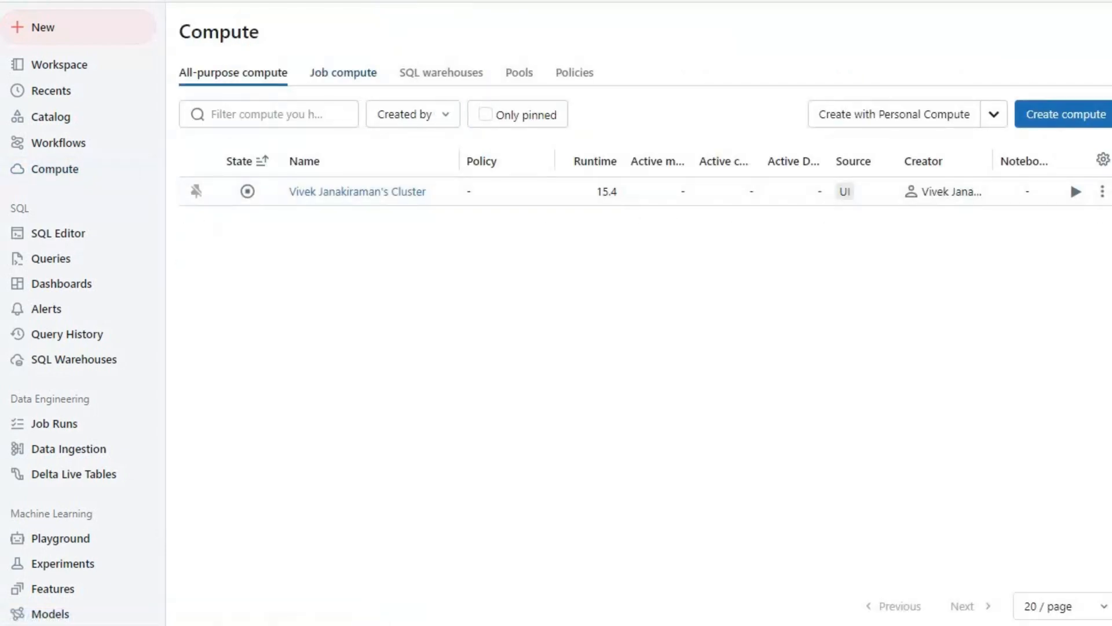
{"action": "left_click", "coordinate": [343, 72]}
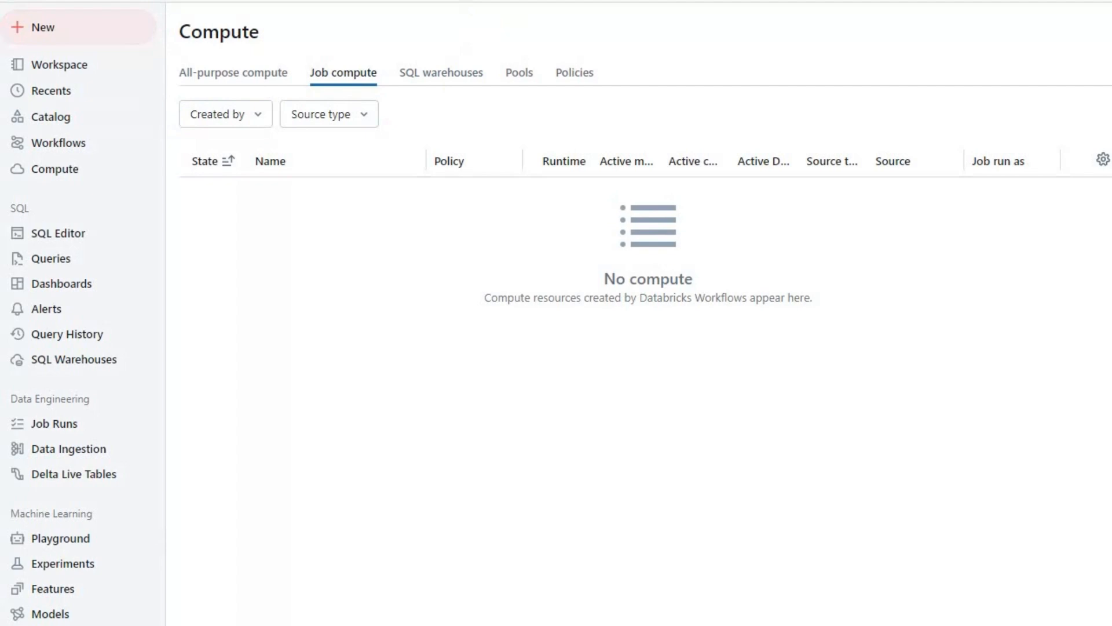
Switch to the jbswikiadb-si data factory and start a new Azure Databricks compute linked service
{"action": "left_click", "coordinate": [443, 0]}
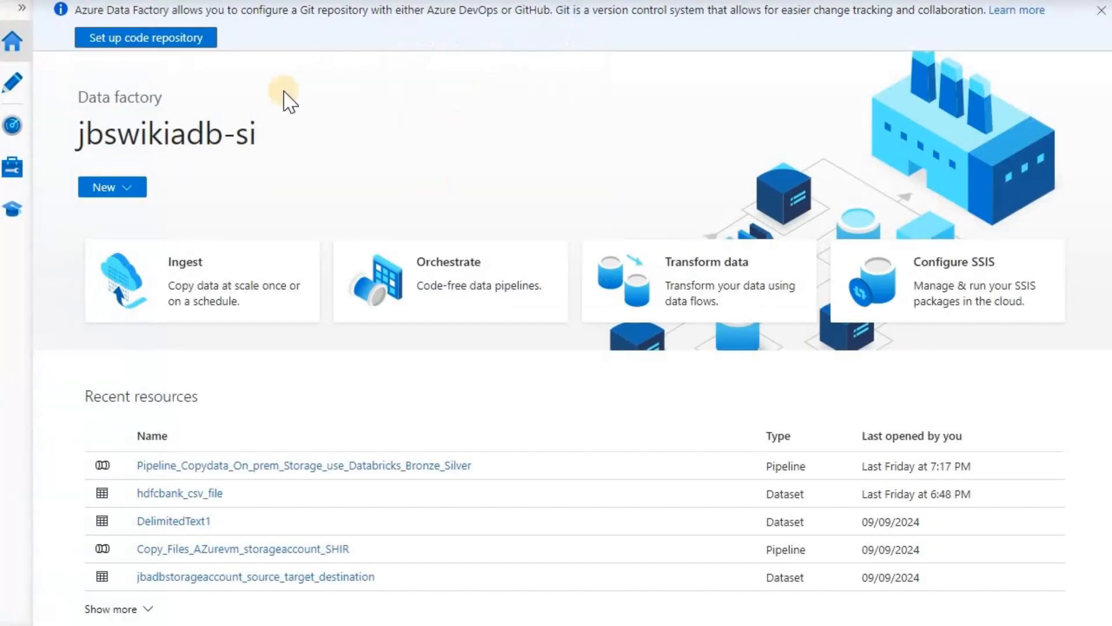
{"action": "left_click", "coordinate": [15, 170]}
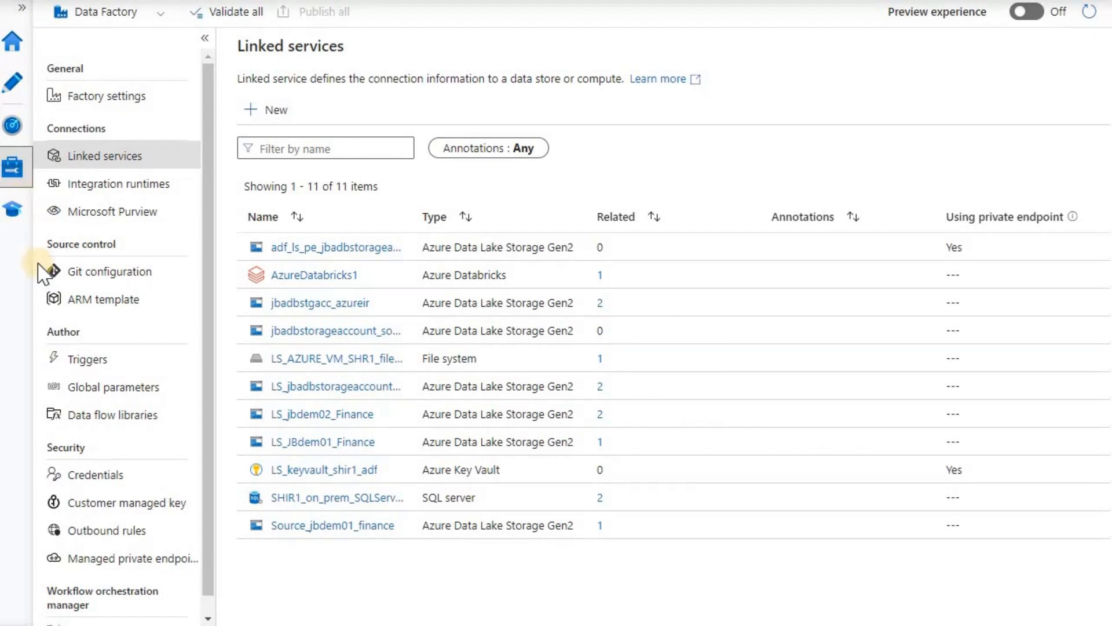
{"action": "left_click", "coordinate": [276, 110]}
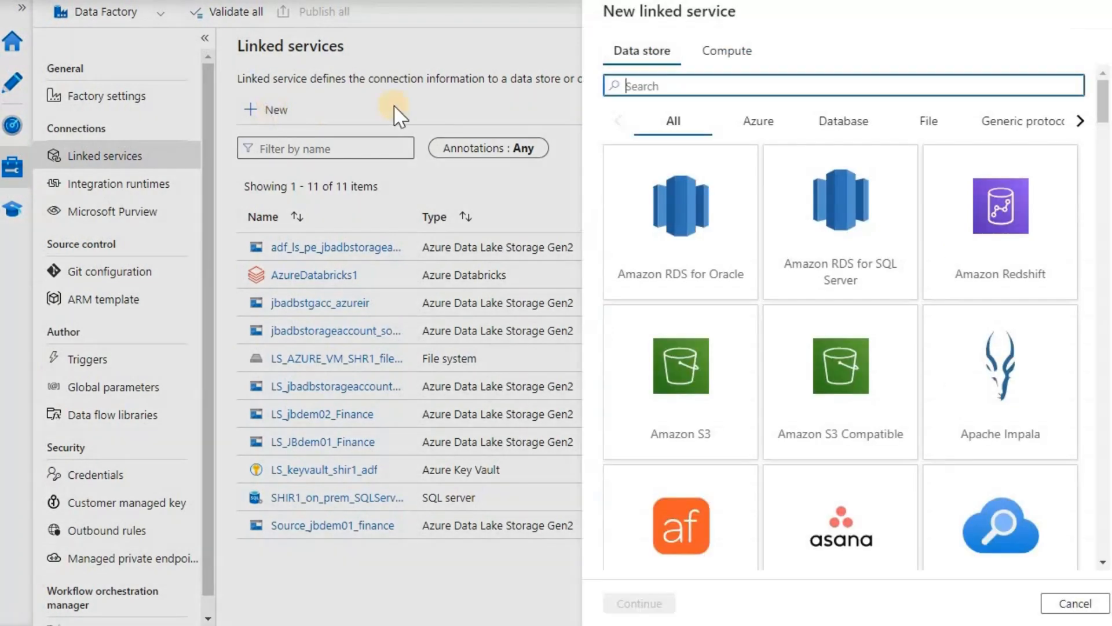
{"action": "left_click", "coordinate": [729, 52]}
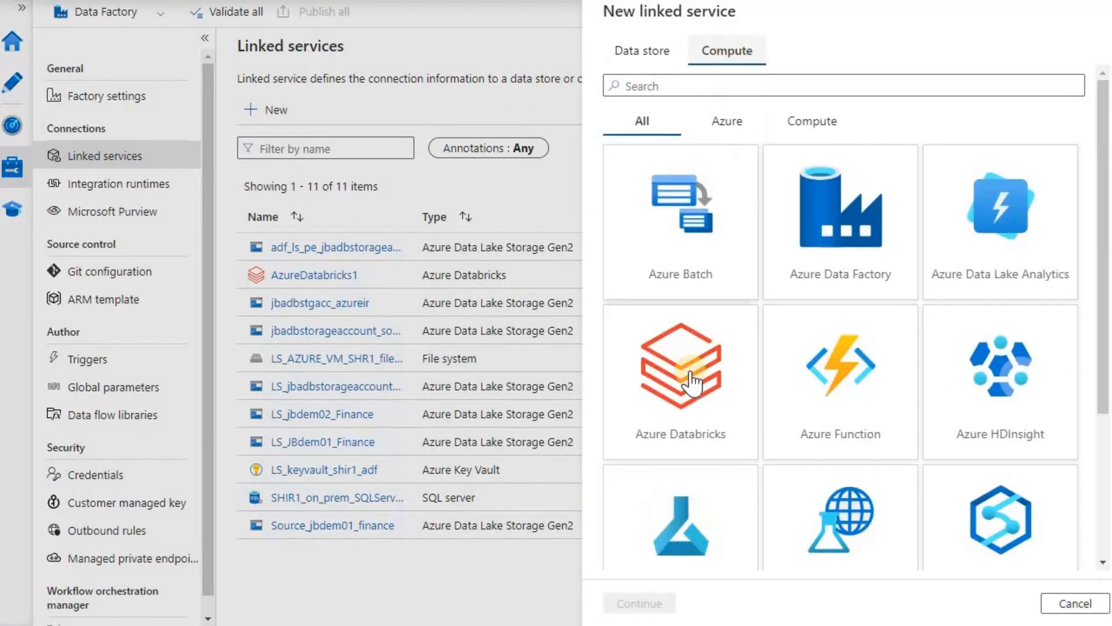
{"action": "left_click", "coordinate": [689, 369]}
{"action": "left_click", "coordinate": [640, 602]}
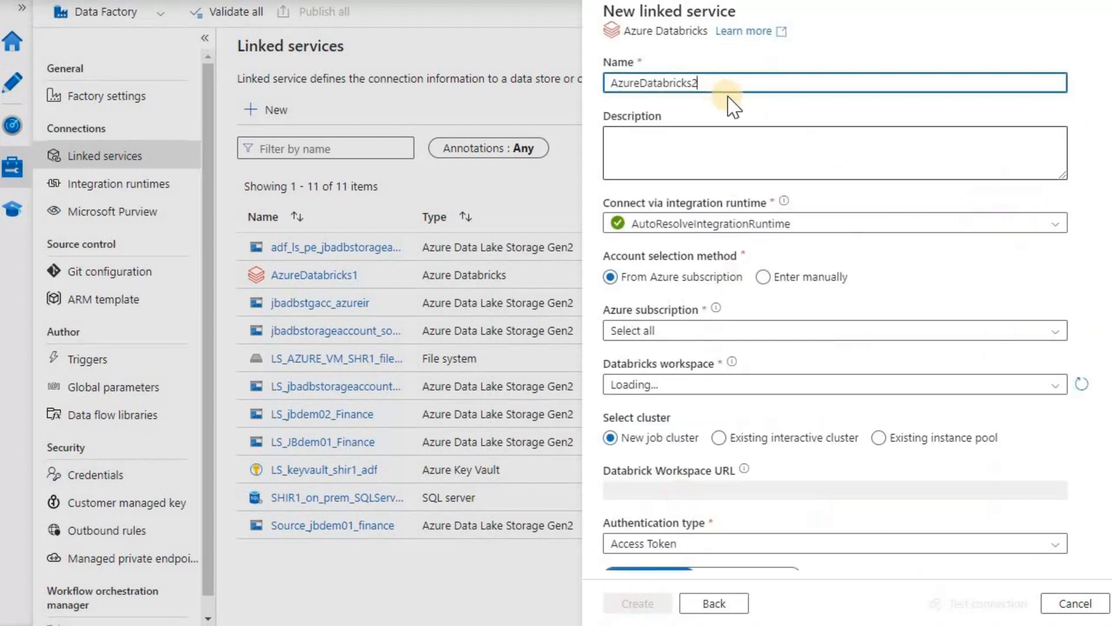
Name the new linked service LS_AzureDatabricks_Job_Compute
{"action": "double_click", "coordinate": [611, 85]}
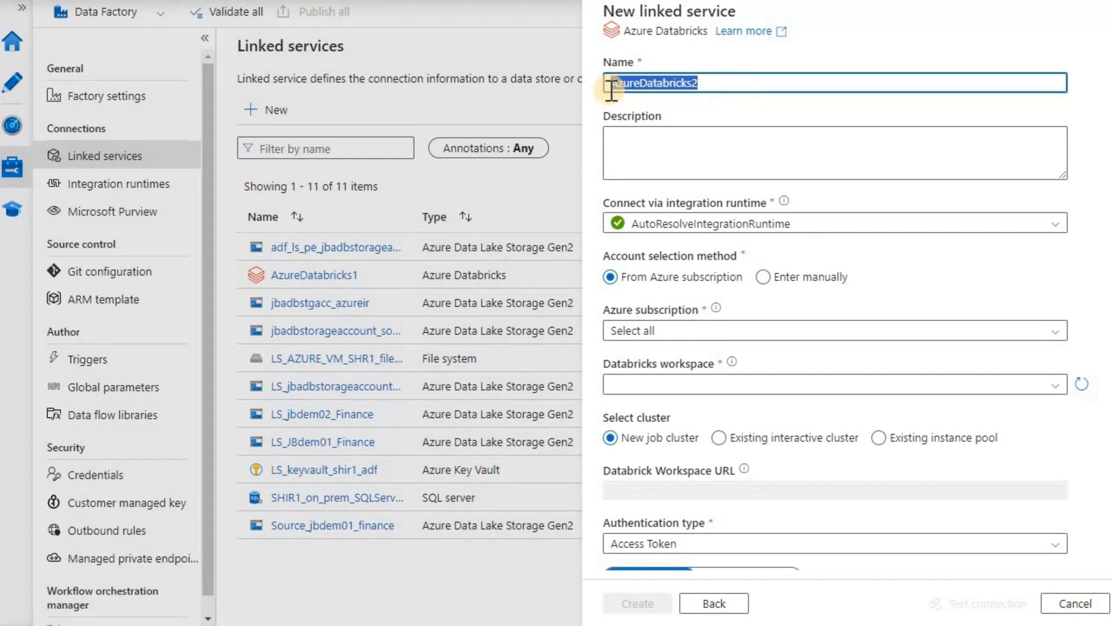
{"action": "left_click", "coordinate": [612, 84]}
{"action": "type", "text": "LS_"}
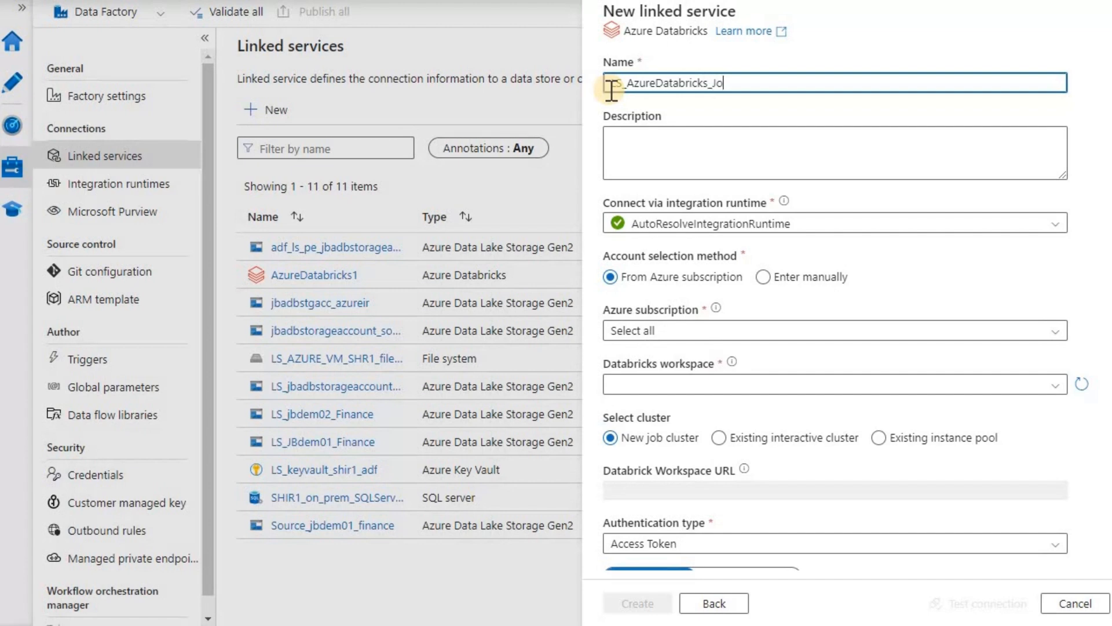
{"action": "type", "text": "Compute"}
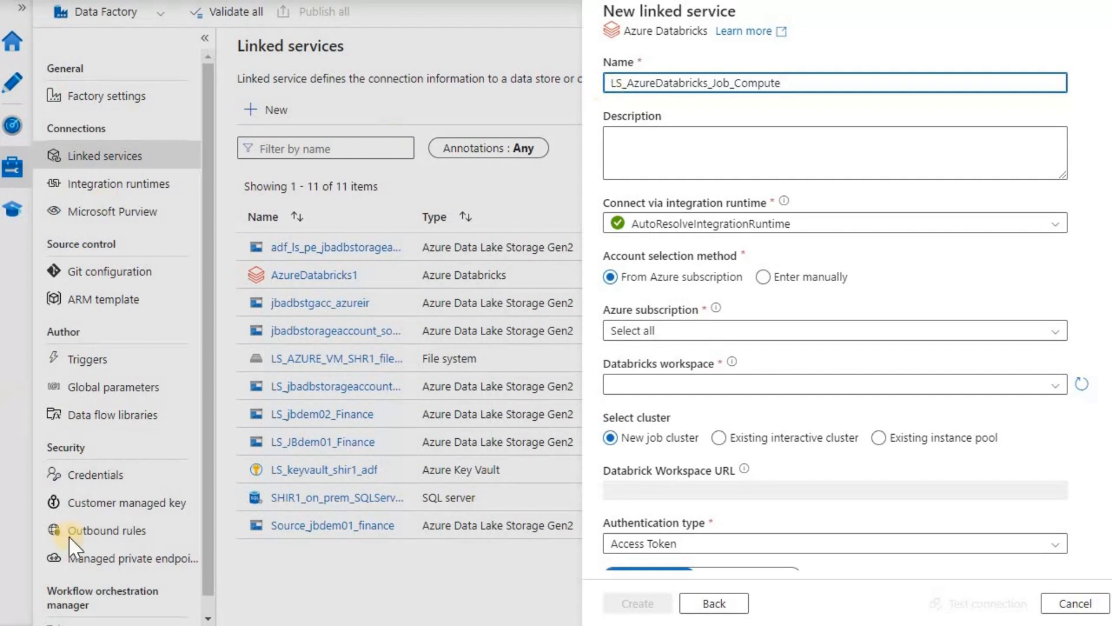
{"action": "left_click", "coordinate": [407, 494]}
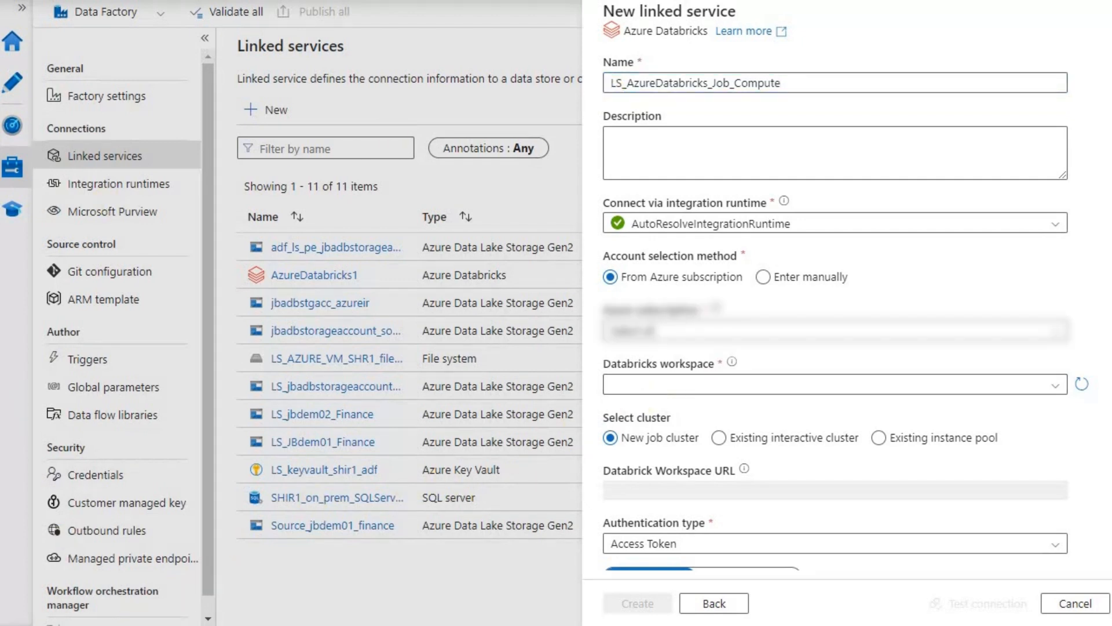
Choose the Azure subscription and the jbswikidatabricks workspace for the linked service
{"action": "left_click", "coordinate": [1051, 395]}
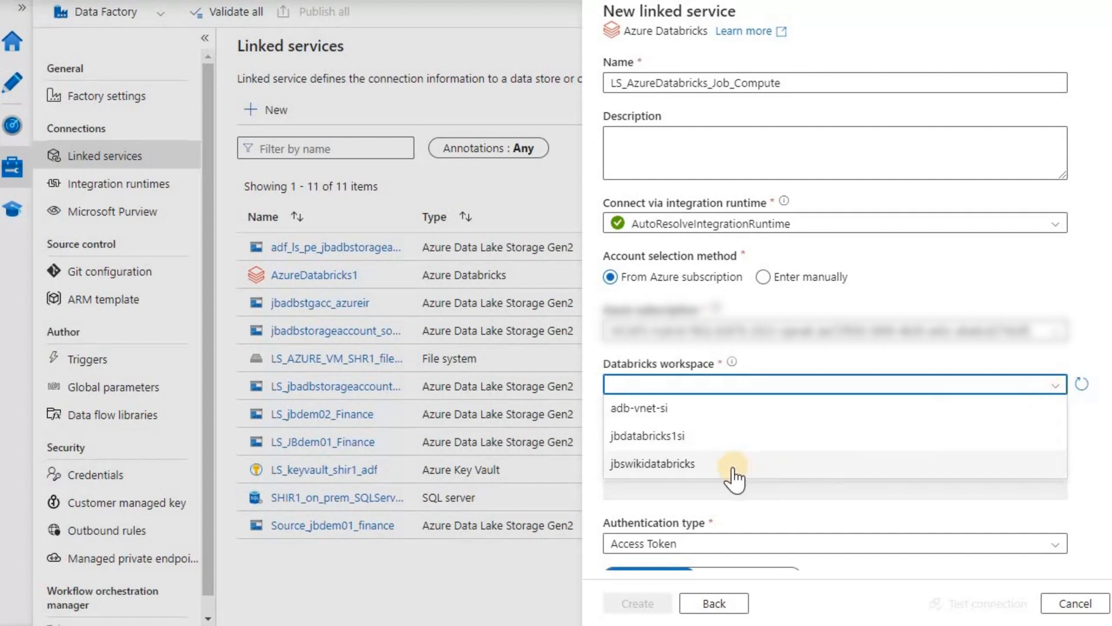
{"action": "left_click", "coordinate": [702, 466]}
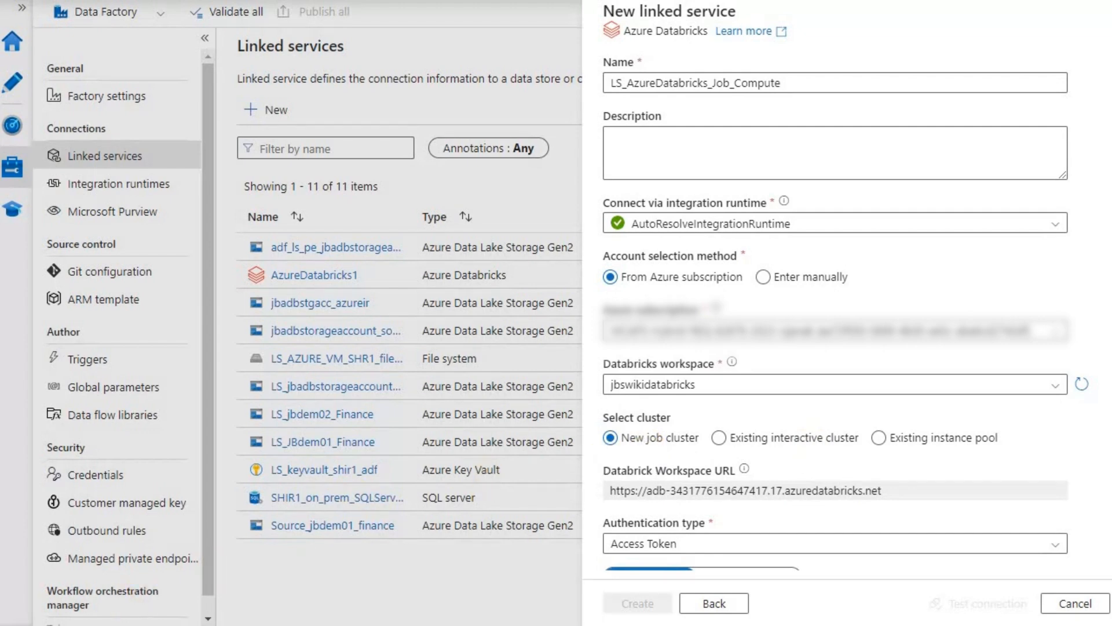
{"action": "scroll", "coordinate": [887, 145], "scroll_direction": "down", "scroll_amount": 5}
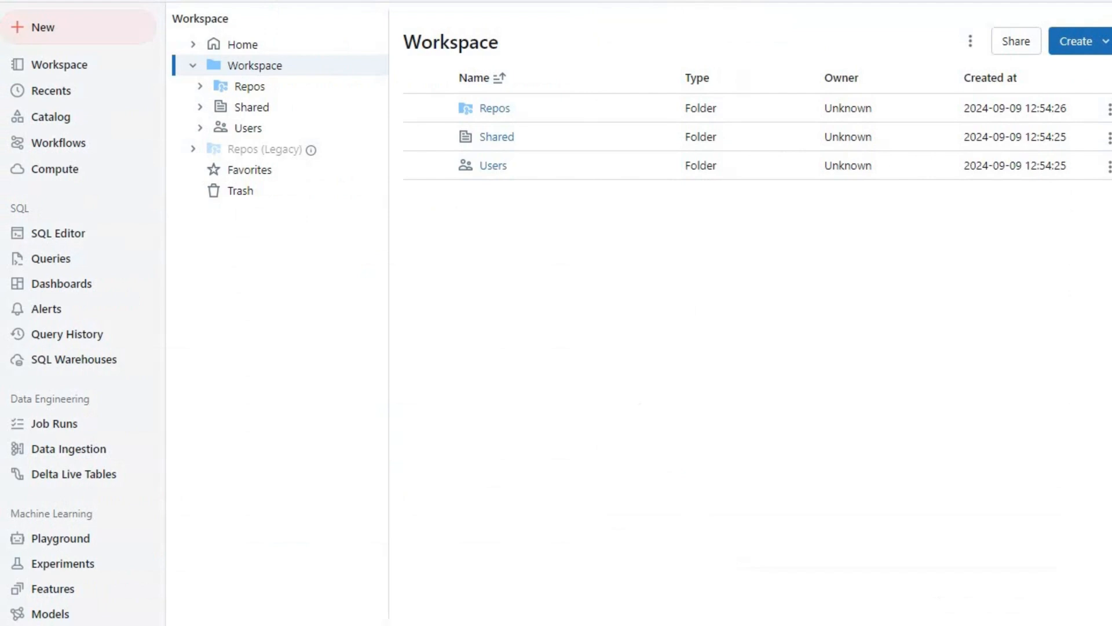
Switch to the Databricks workspace and open access token management in the user's developer settings
{"action": "left_click", "coordinate": [1105, 2]}
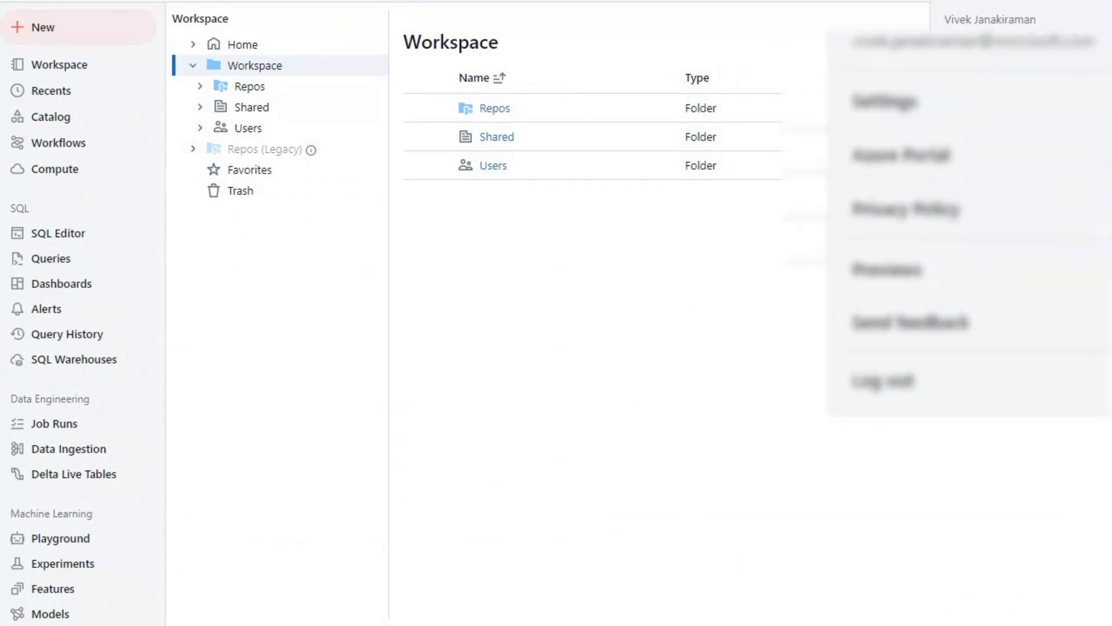
{"action": "left_click", "coordinate": [962, 107]}
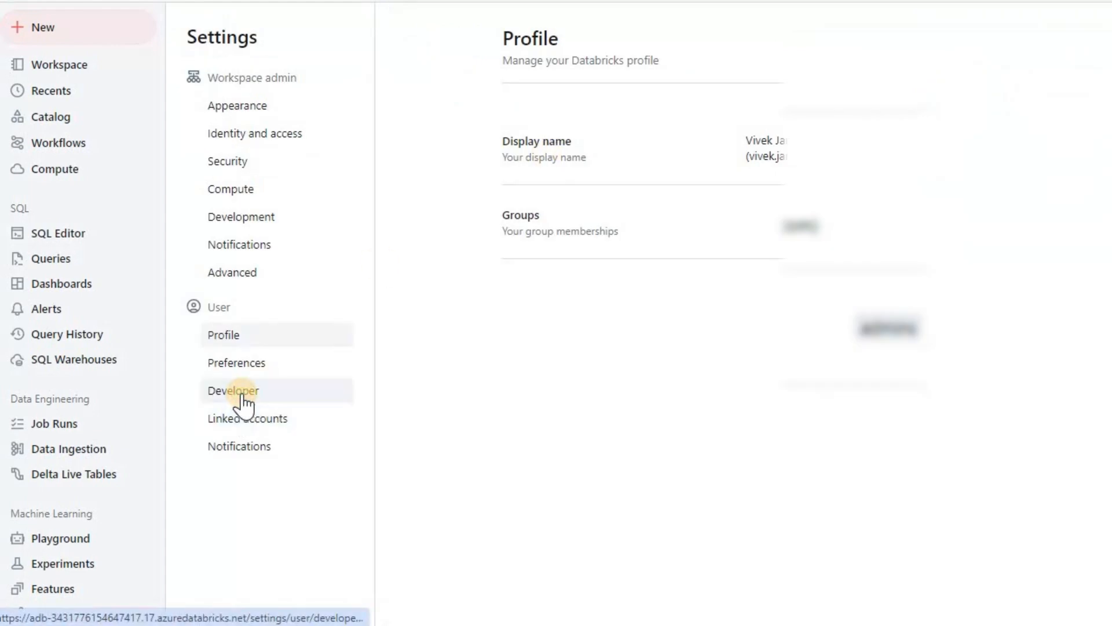
{"action": "left_click", "coordinate": [240, 391]}
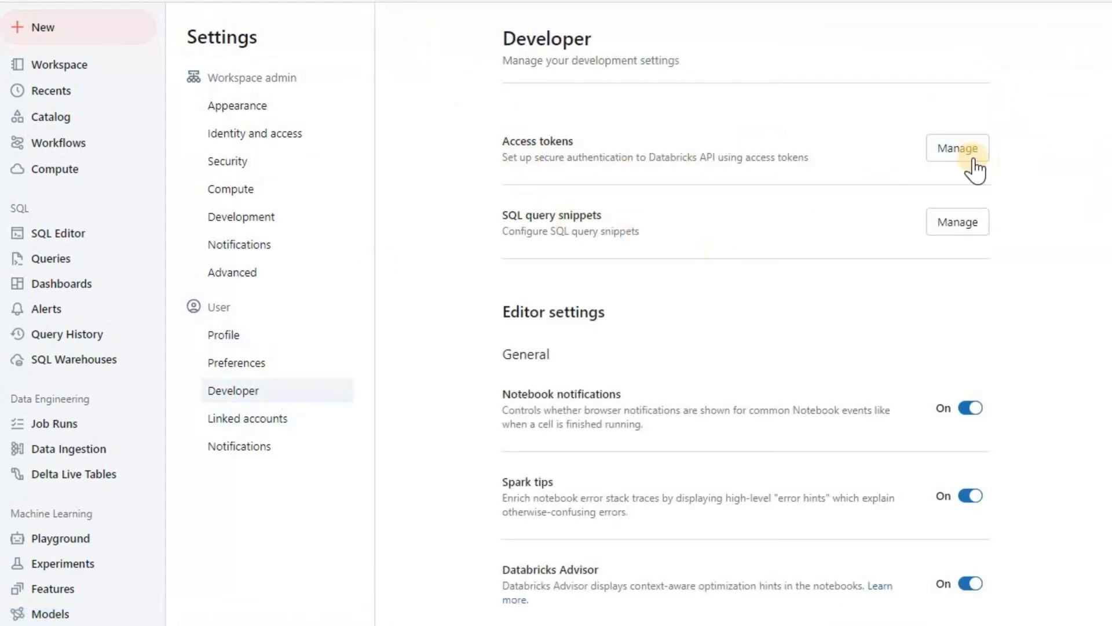
{"action": "left_click", "coordinate": [958, 151]}
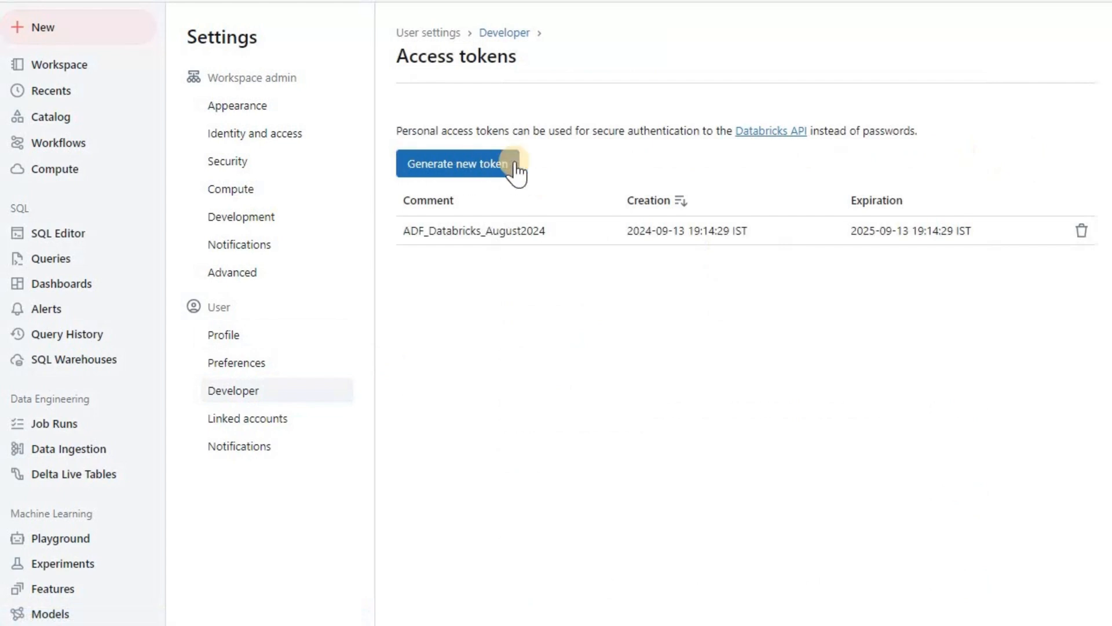
Generate a new access token with the comment databricks_job_compute_Demo and a lifetime of 900 days
{"action": "left_click", "coordinate": [492, 168]}
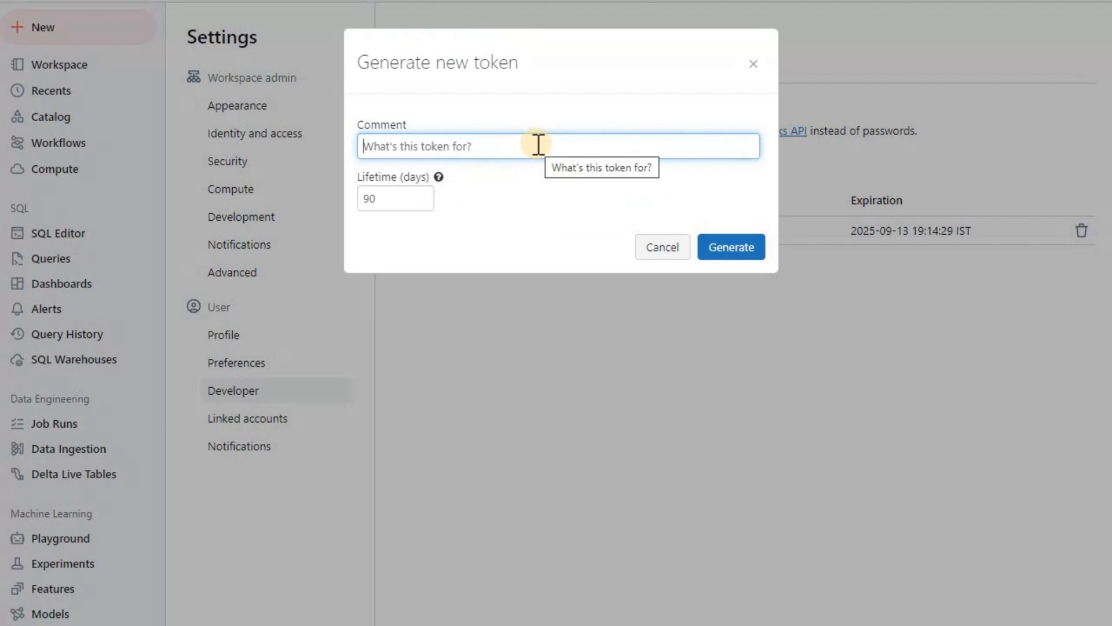
{"action": "type", "text": "databricks_job_compute-"}
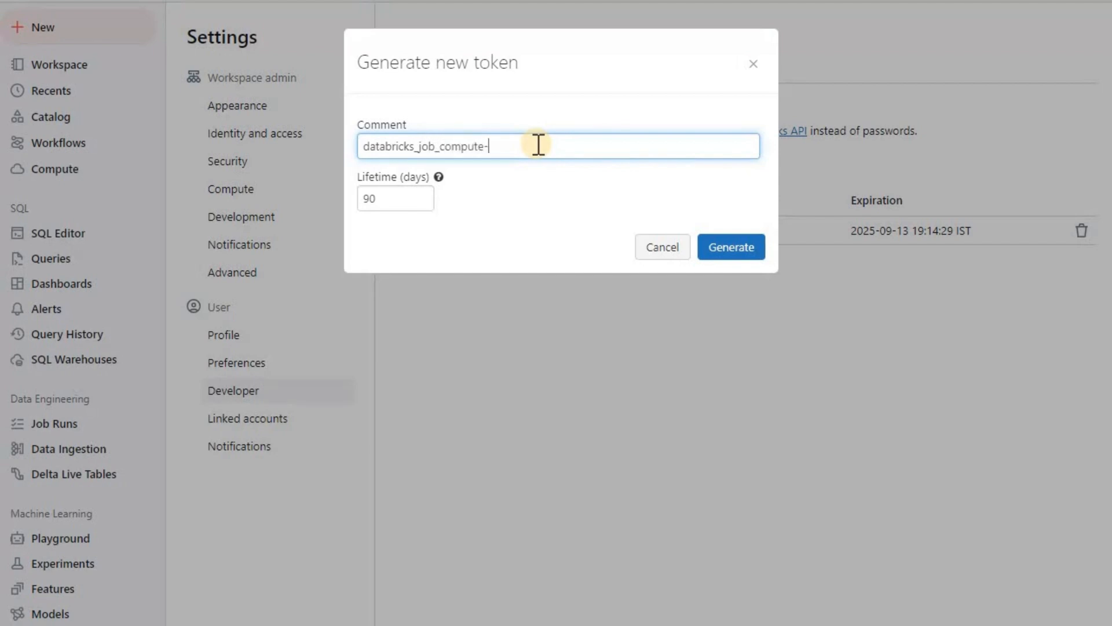
{"action": "key", "text": "BackSpace"}
{"action": "type", "text": "_Demo"}
{"action": "left_click", "coordinate": [386, 199]}
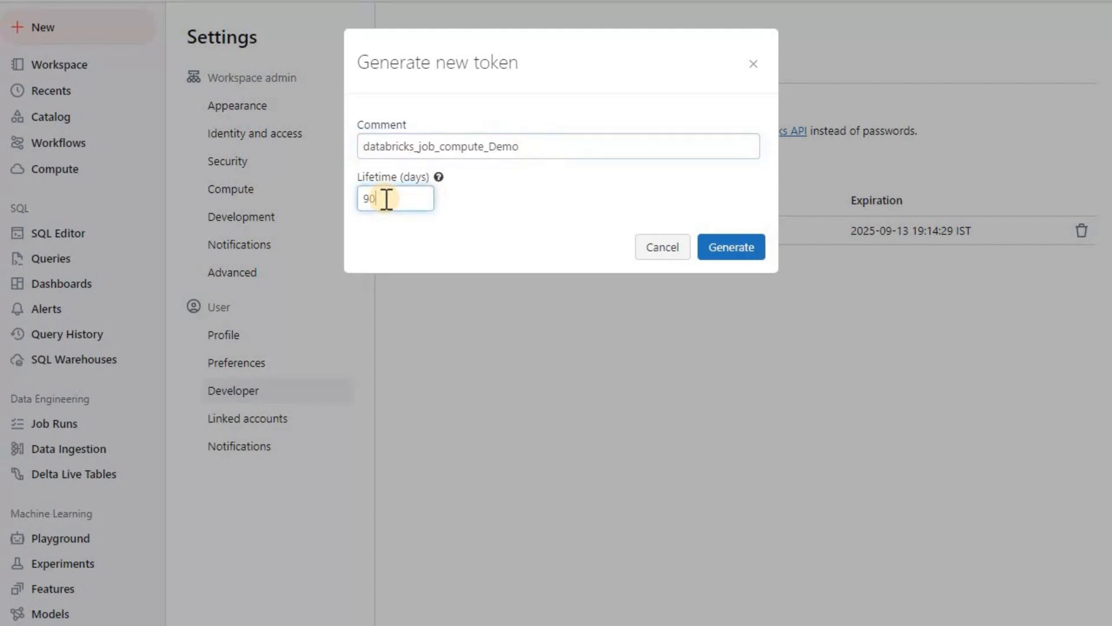
{"action": "type", "text": "0"}
{"action": "left_click", "coordinate": [739, 254]}
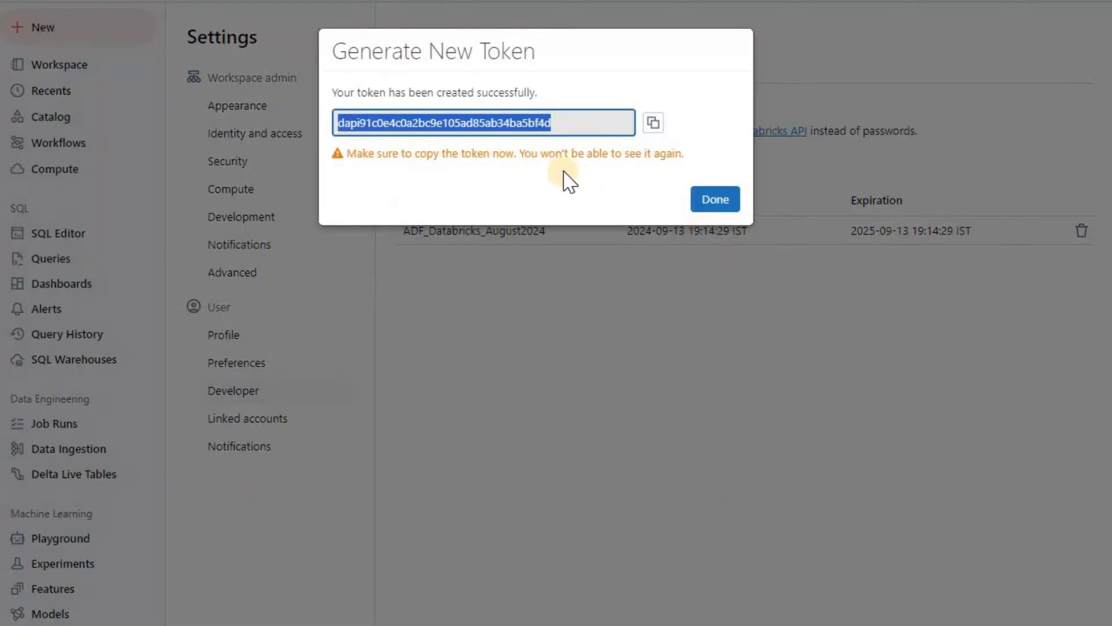
Copy the generated access token and paste it into the linked service's access token field in Azure Data Factory
{"action": "left_click", "coordinate": [654, 128]}
{"action": "left_click", "coordinate": [654, 123]}
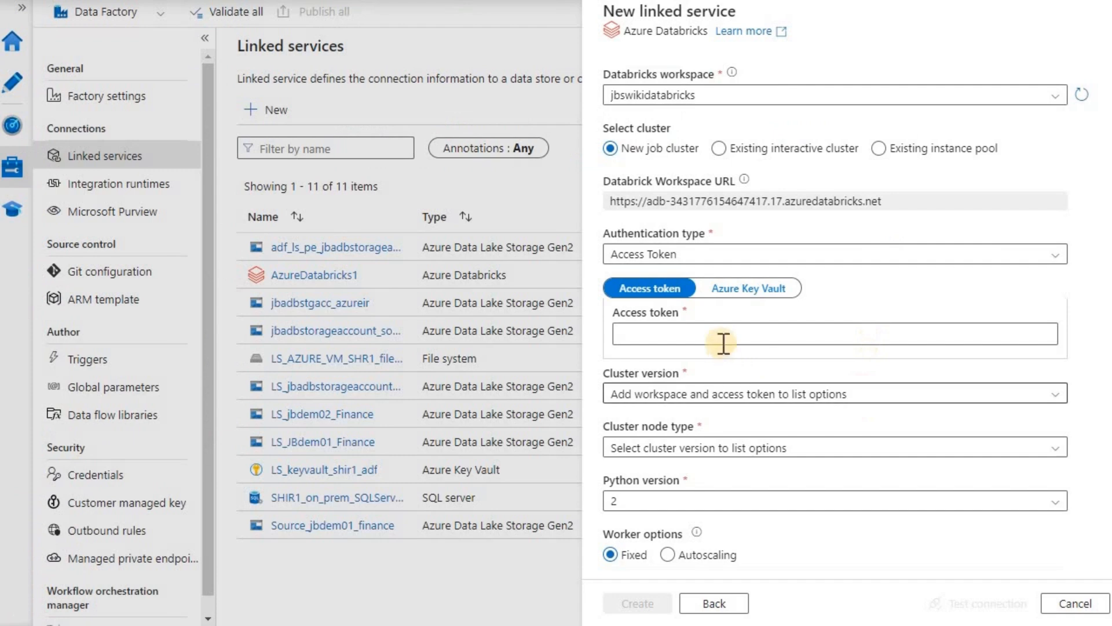
{"action": "left_click", "coordinate": [724, 333]}
{"action": "key", "text": "ctrl+v"}
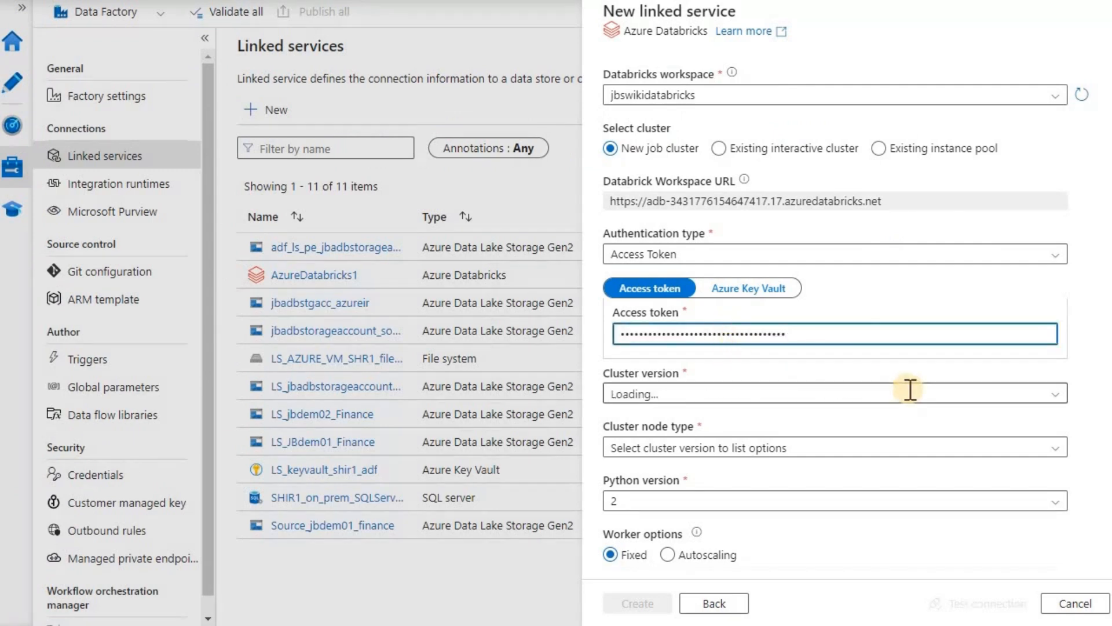
Set the cluster version to 14.3 LTS Photon (includes Apache Spark 3.5.0, Scala 2.12)
{"action": "left_click", "coordinate": [1052, 396]}
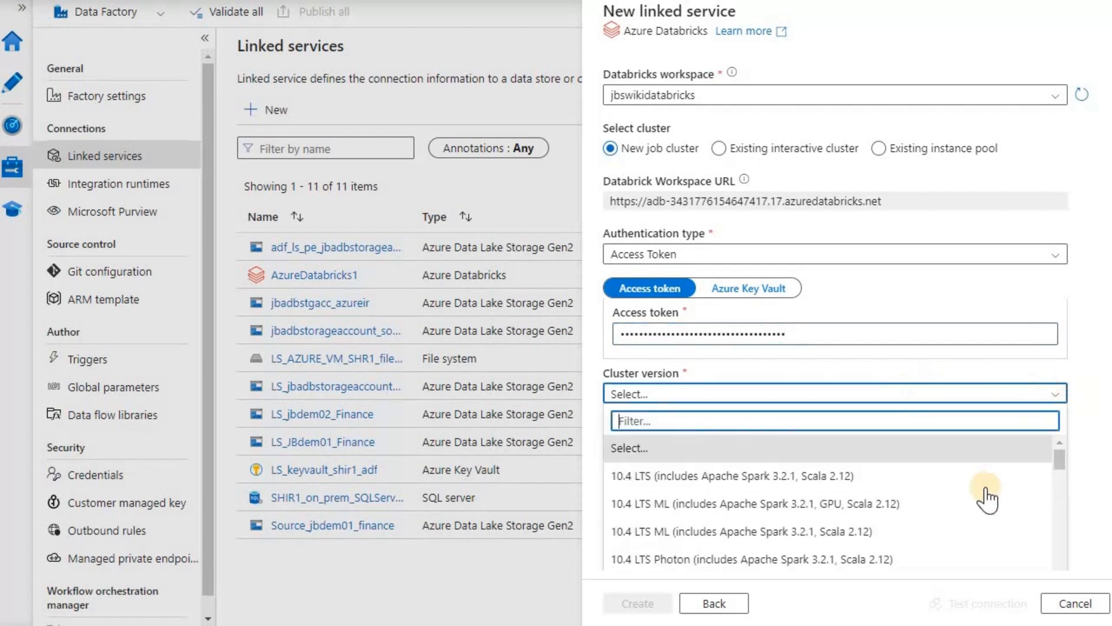
{"action": "scroll", "coordinate": [988, 497], "scroll_direction": "down", "scroll_amount": 10}
{"action": "scroll", "coordinate": [988, 498], "scroll_direction": "down", "scroll_amount": 8}
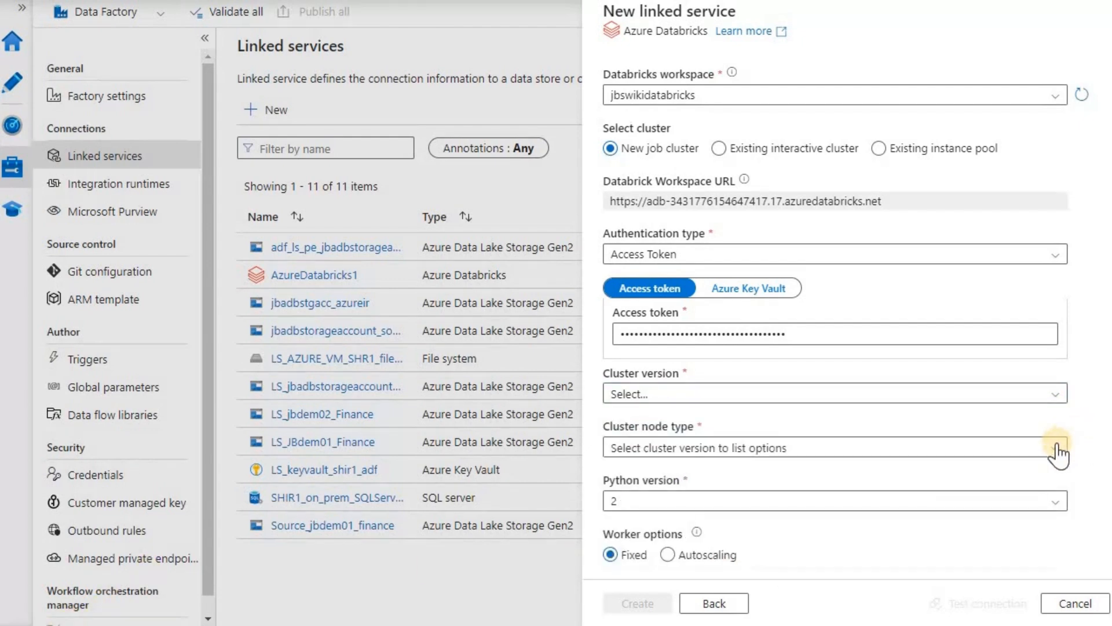
{"action": "left_click", "coordinate": [921, 394]}
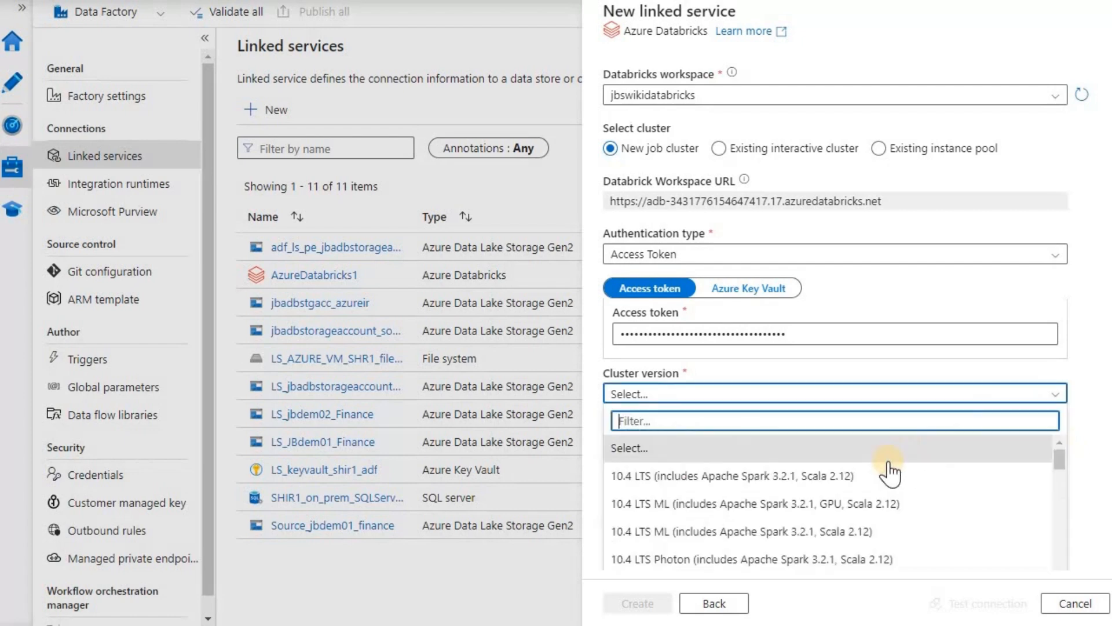
{"action": "scroll", "coordinate": [889, 472], "scroll_direction": "down", "scroll_amount": 10}
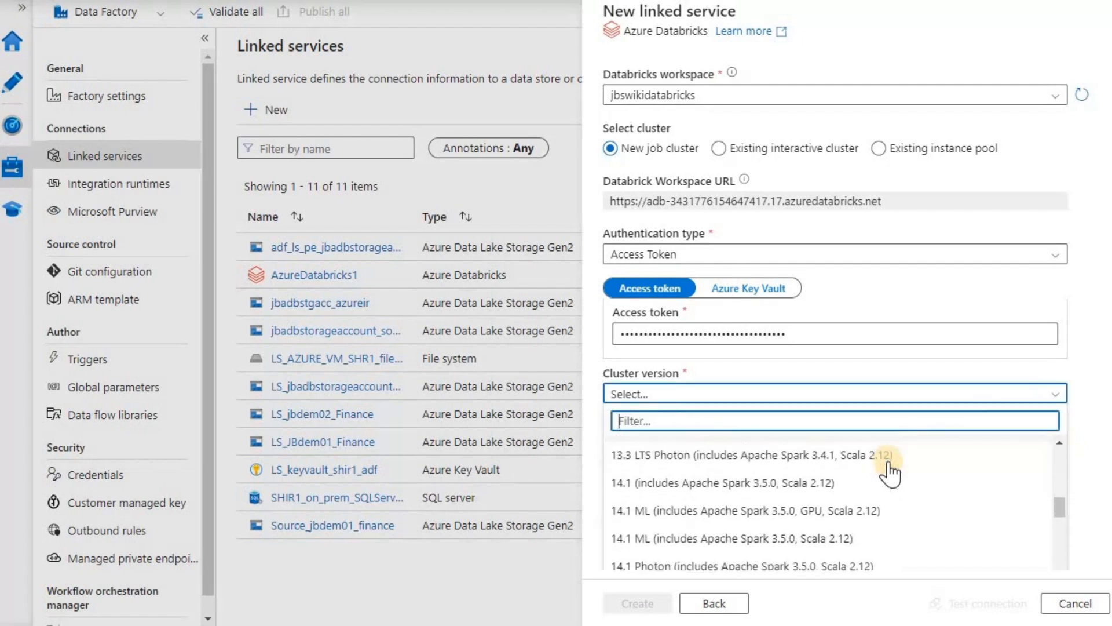
{"action": "scroll", "coordinate": [889, 472], "scroll_direction": "down", "scroll_amount": 2}
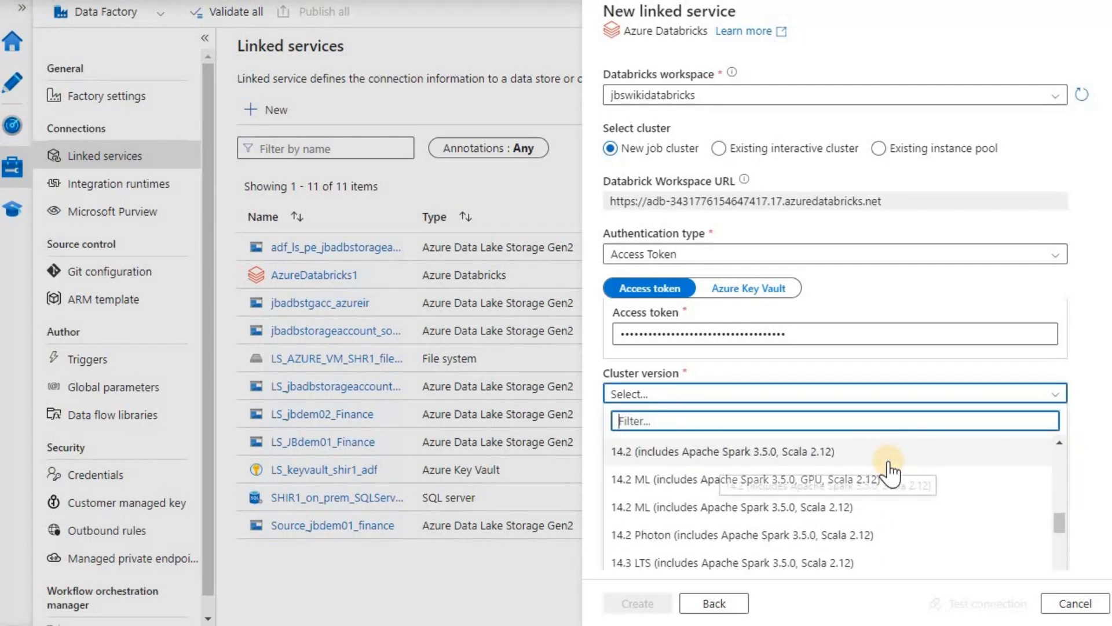
{"action": "scroll", "coordinate": [889, 472], "scroll_direction": "down", "scroll_amount": 2}
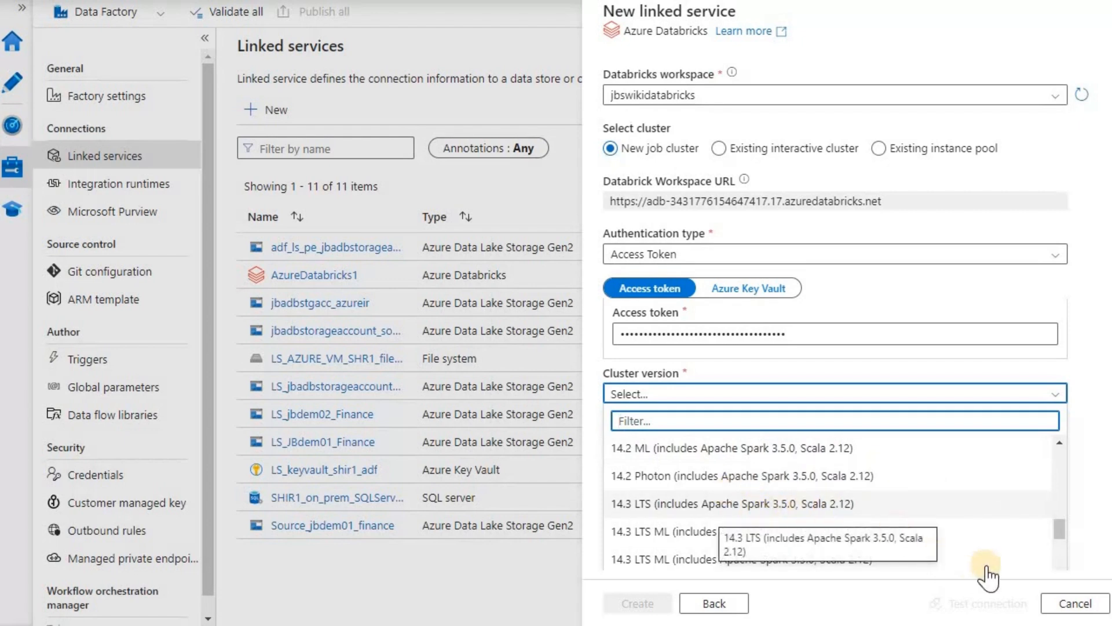
{"action": "scroll", "coordinate": [956, 513], "scroll_direction": "down", "scroll_amount": 1}
{"action": "scroll", "coordinate": [738, 504], "scroll_direction": "down", "scroll_amount": 2}
{"action": "left_click", "coordinate": [739, 508]}
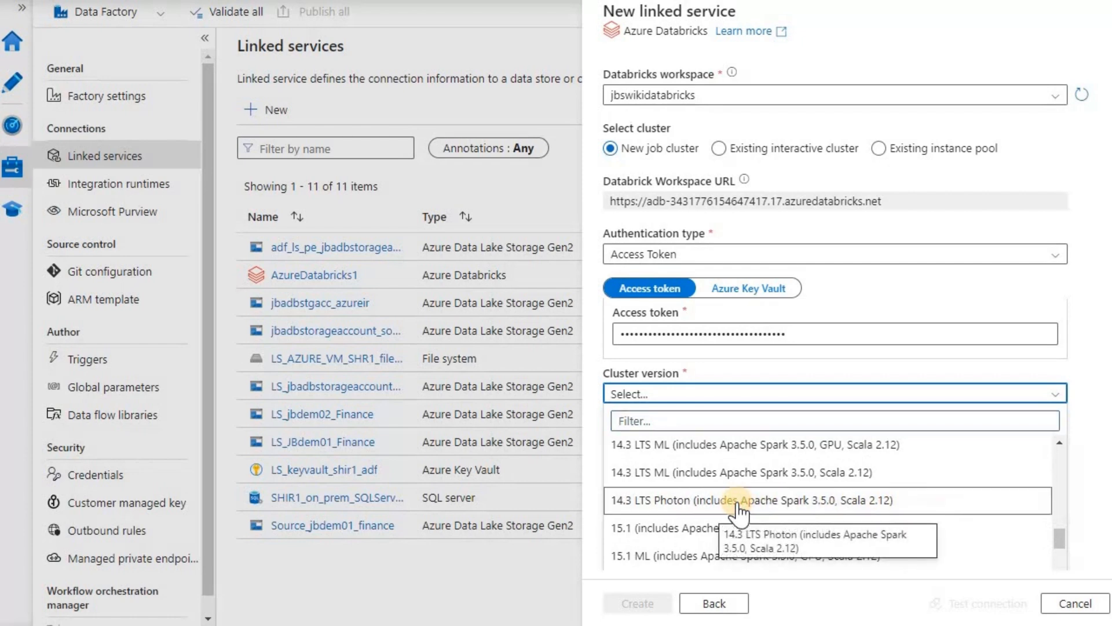
{"action": "left_click", "coordinate": [738, 504]}
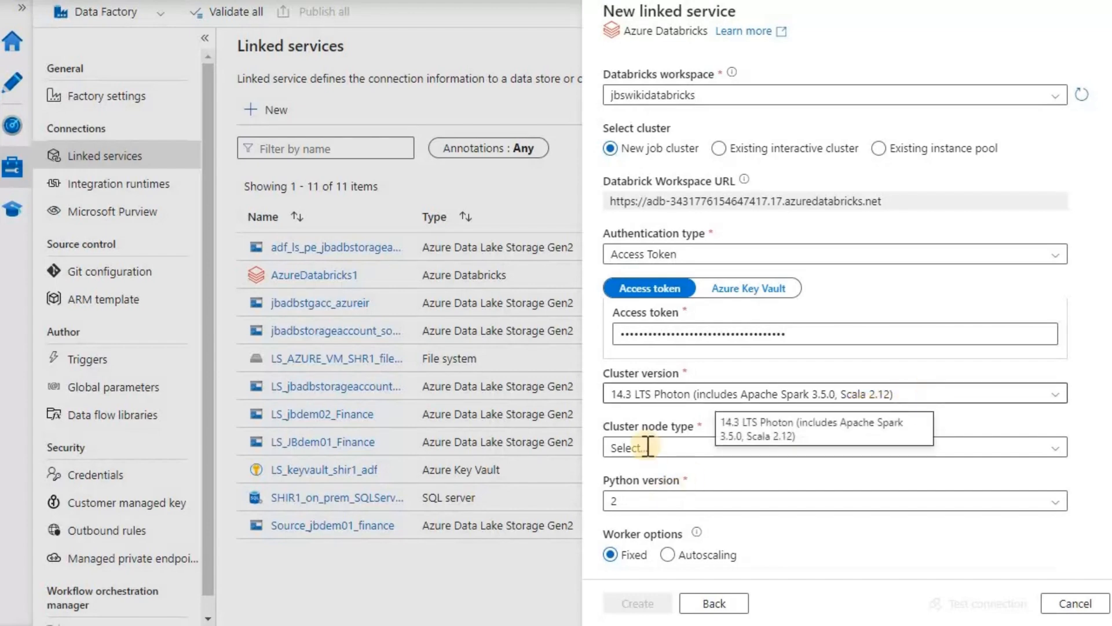
Set the linked service's cluster node type to Standard_DS3_v2
{"action": "left_click", "coordinate": [1065, 447]}
{"action": "scroll", "coordinate": [1085, 400], "scroll_direction": "down", "scroll_amount": 3}
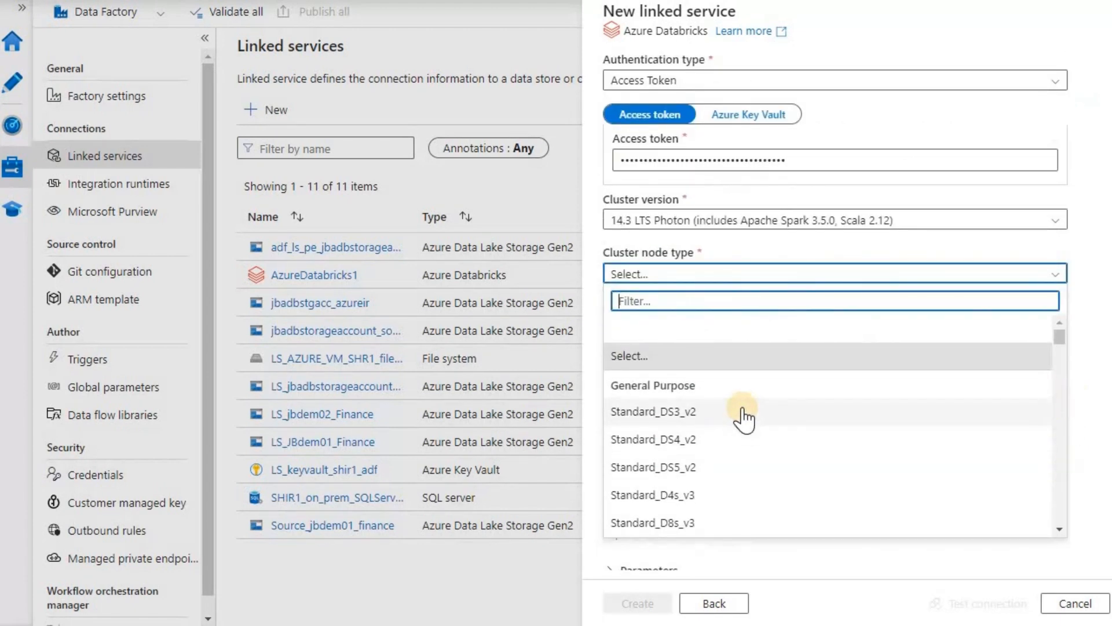
{"action": "left_click", "coordinate": [744, 416]}
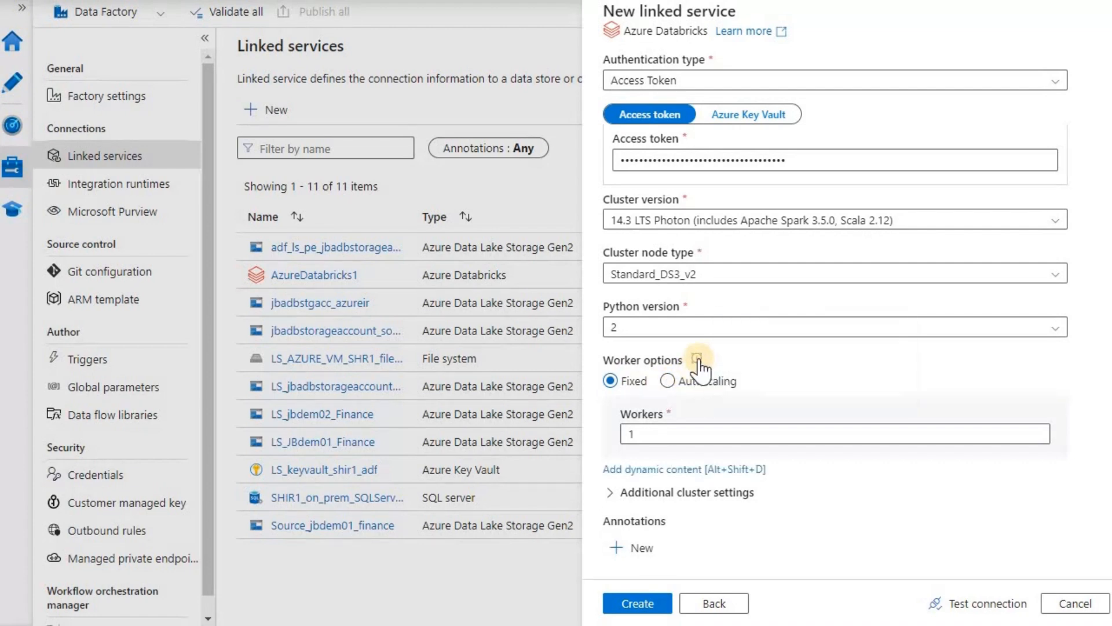
Switch the worker options to autoscaling with a minimum of 1 and a maximum of 4 workers
{"action": "mouse_move", "coordinate": [697, 365]}
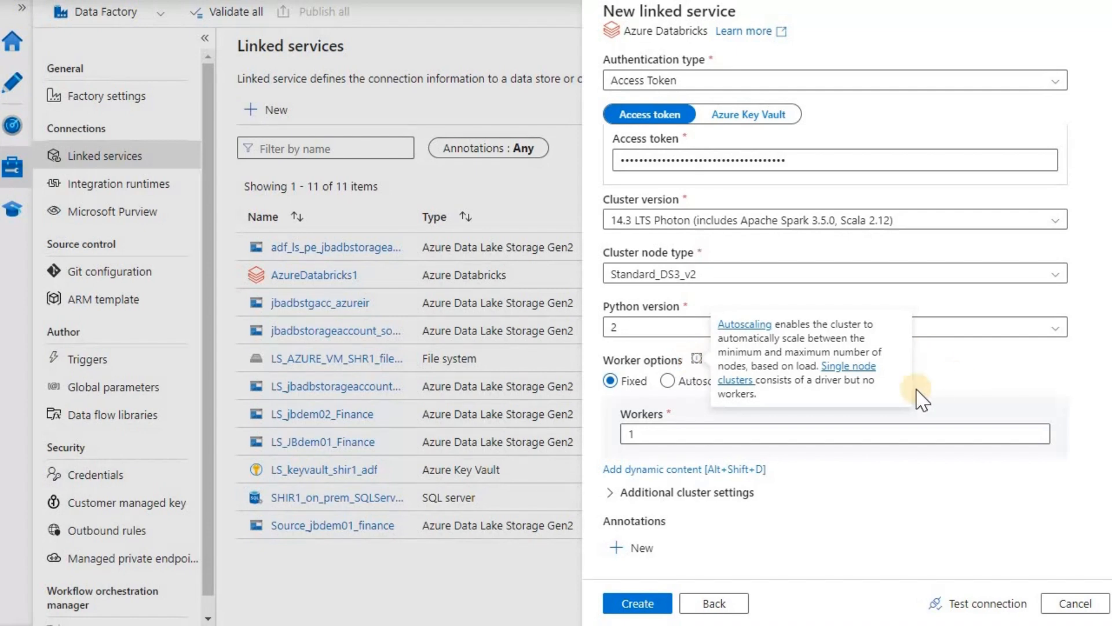
{"action": "left_click", "coordinate": [668, 382]}
{"action": "left_click", "coordinate": [693, 433]}
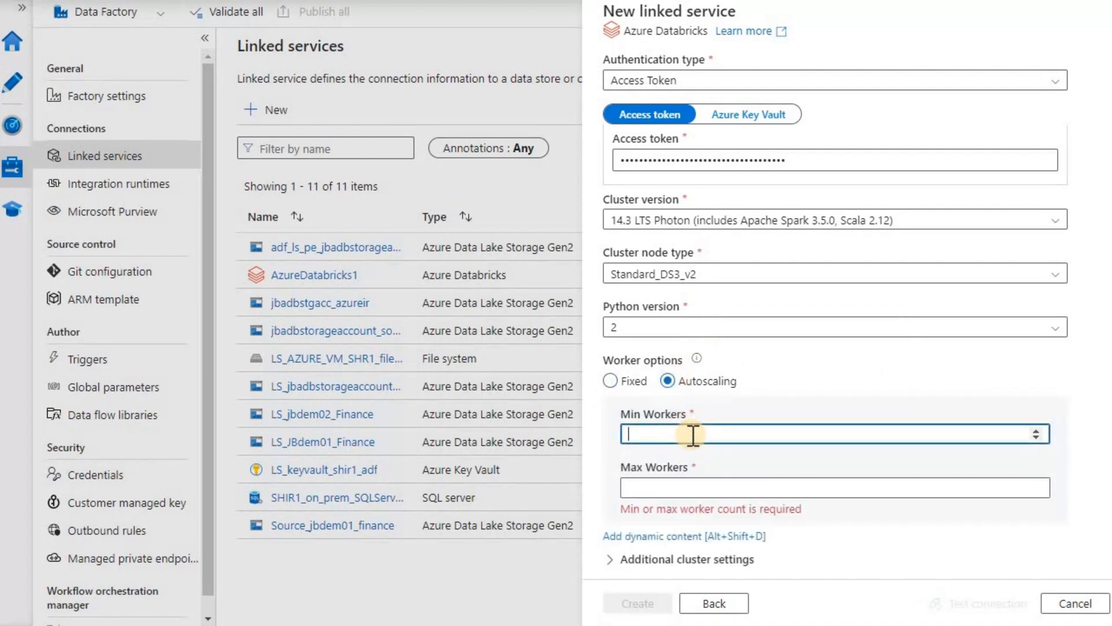
{"action": "type", "text": "1"}
{"action": "left_click", "coordinate": [714, 488]}
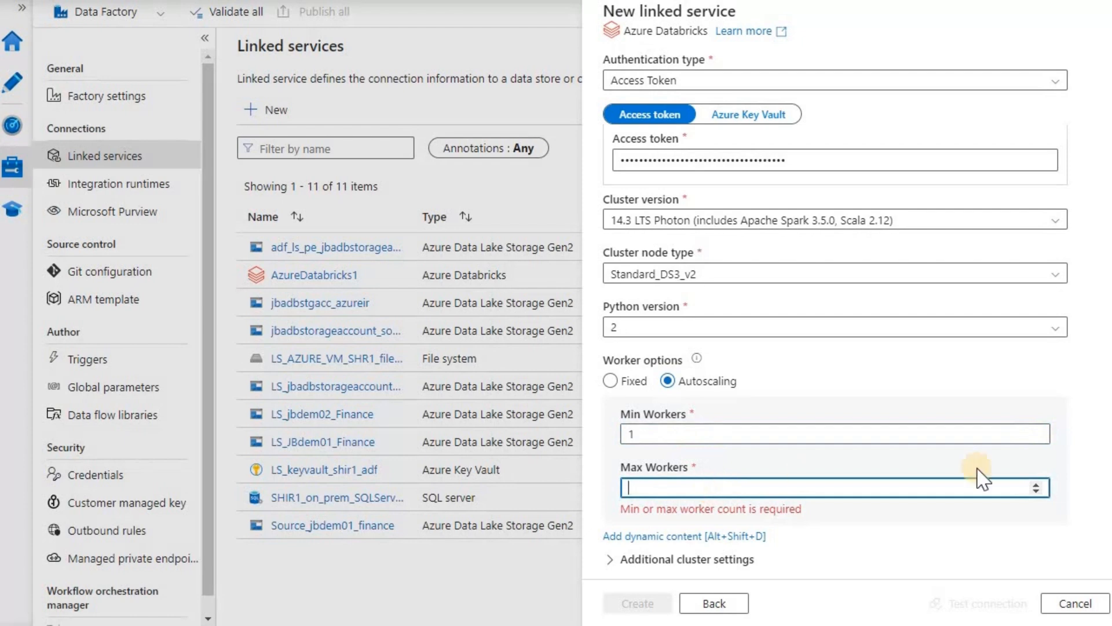
{"action": "type", "text": "4"}
{"action": "scroll", "coordinate": [1087, 396], "scroll_direction": "down", "scroll_amount": 2}
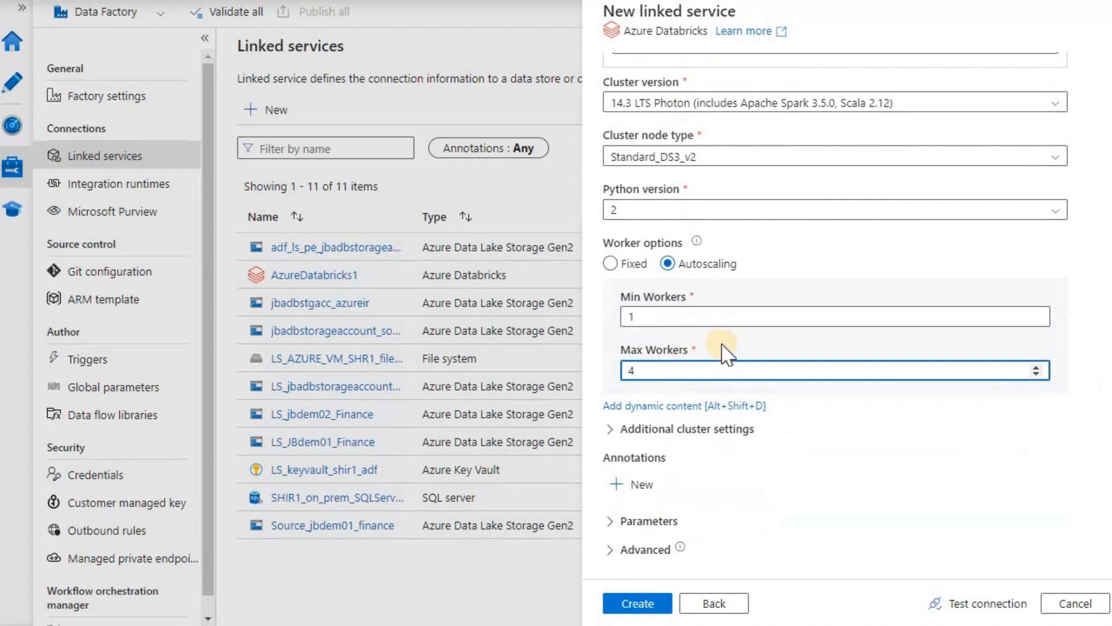
Create the Databricks linked service after testing its connection, and widen the name column of the linked services list
{"action": "left_click", "coordinate": [989, 607]}
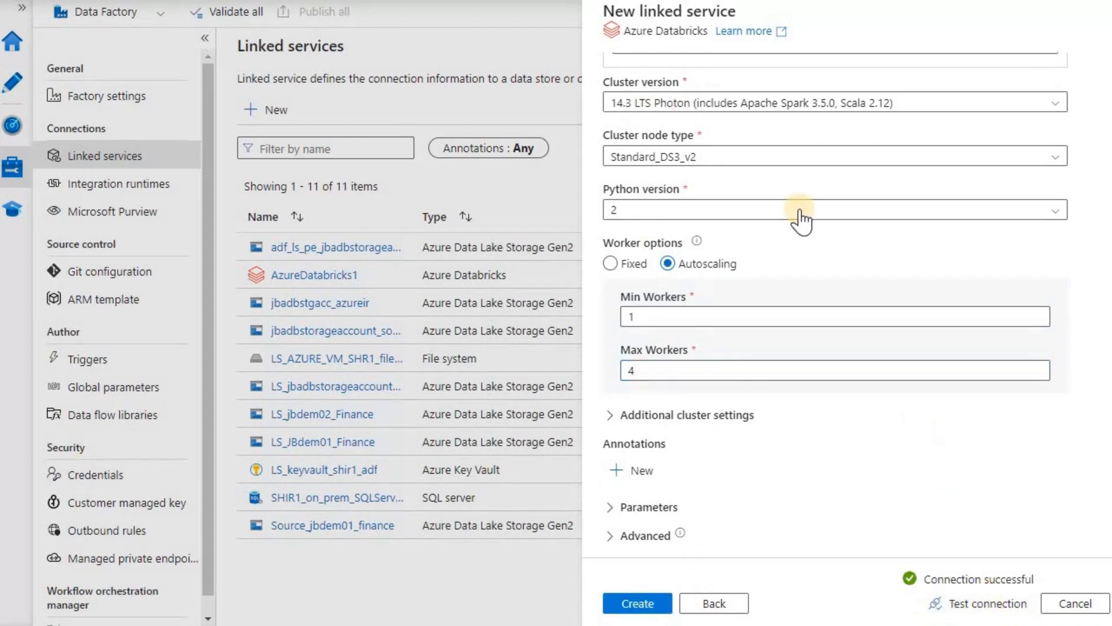
{"action": "left_click", "coordinate": [637, 603]}
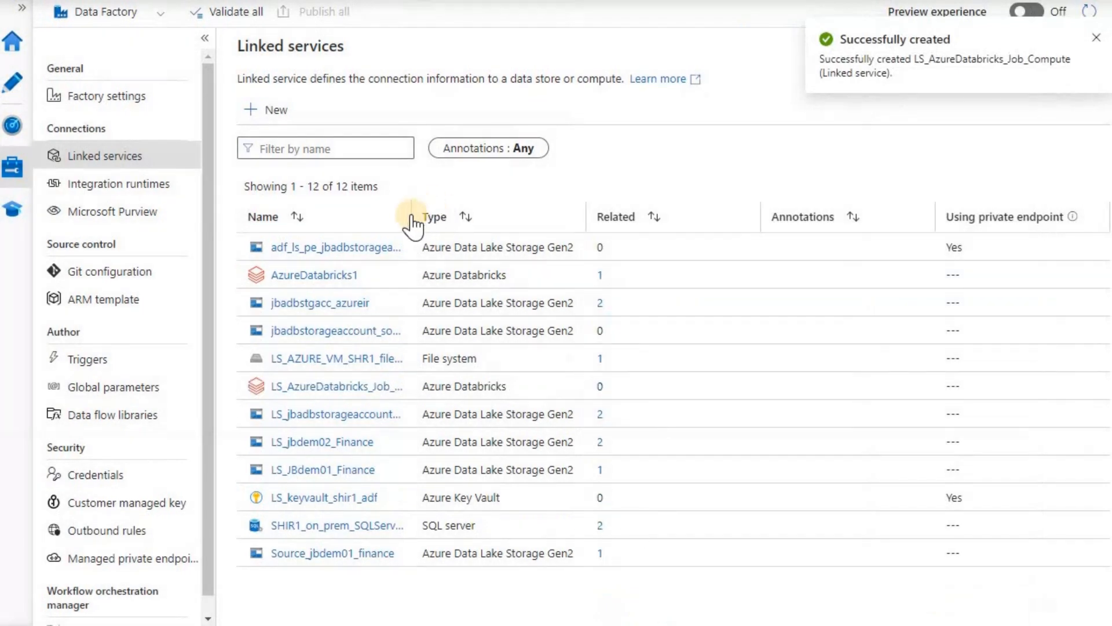
{"action": "left_click_drag", "start_coordinate": [411, 217], "coordinate": [491, 219]}
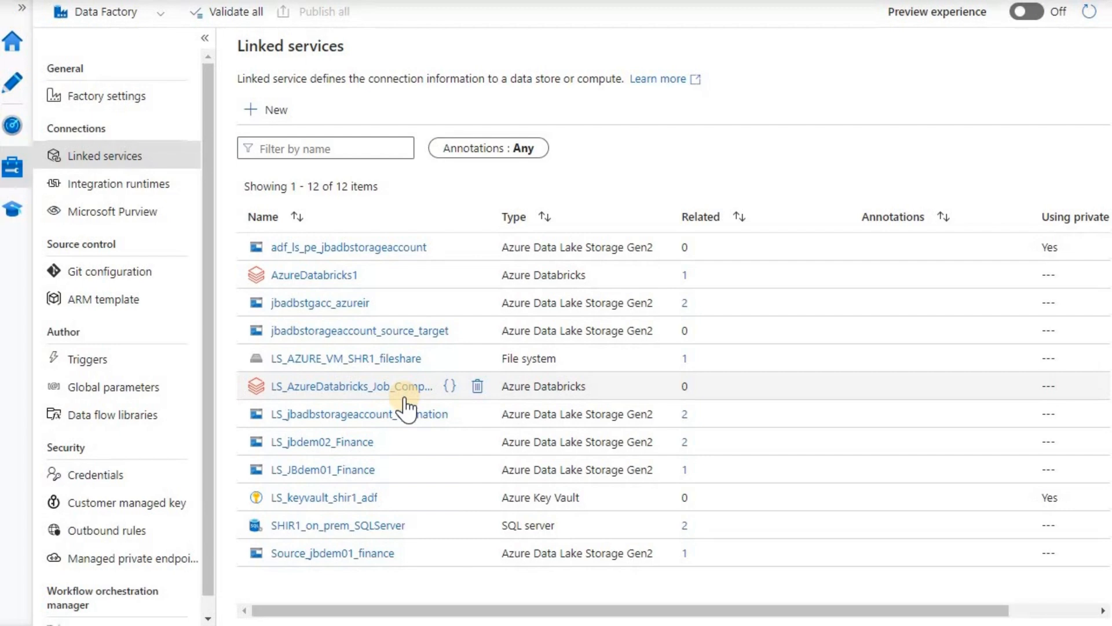
Go to the factory's authoring area and create a new blank pipeline
{"action": "left_click", "coordinate": [10, 81]}
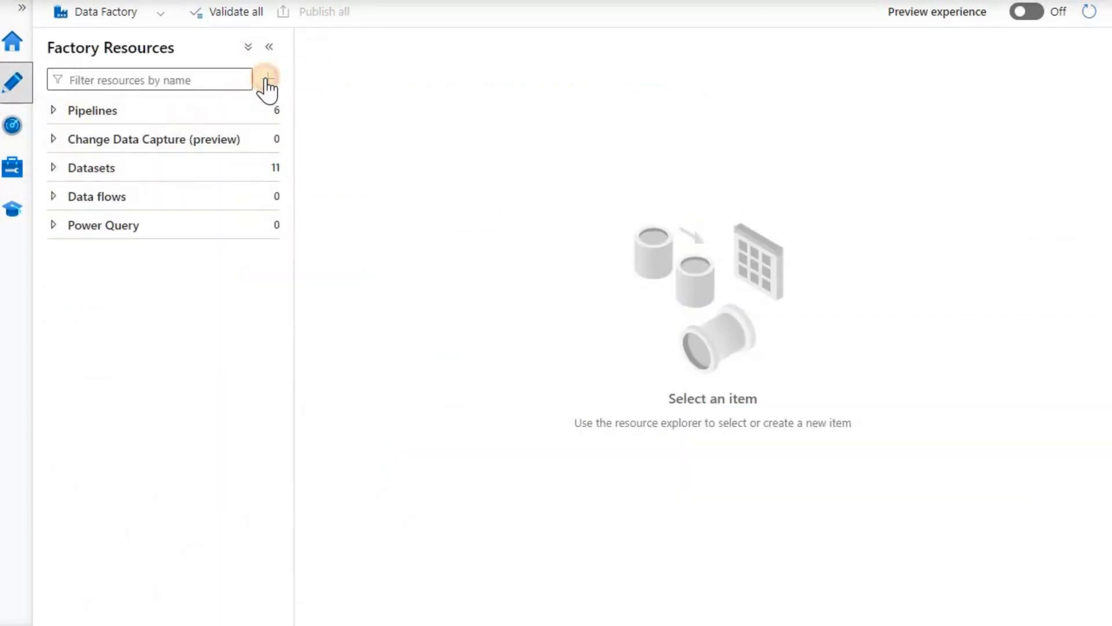
{"action": "left_click", "coordinate": [267, 79]}
{"action": "left_click", "coordinate": [369, 109]}
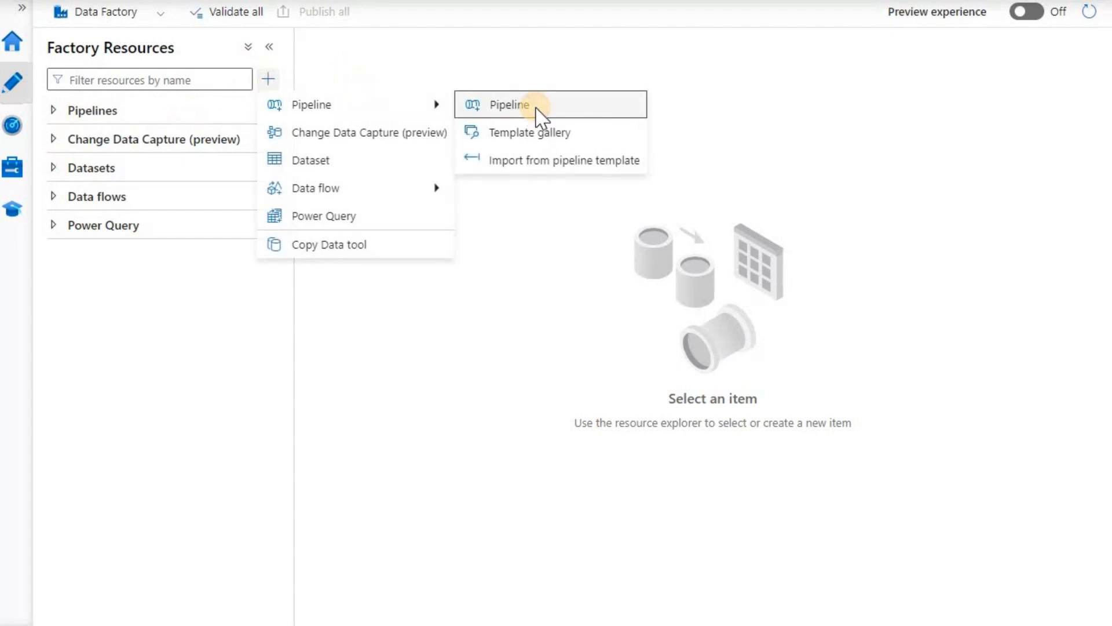
{"action": "left_click", "coordinate": [536, 110]}
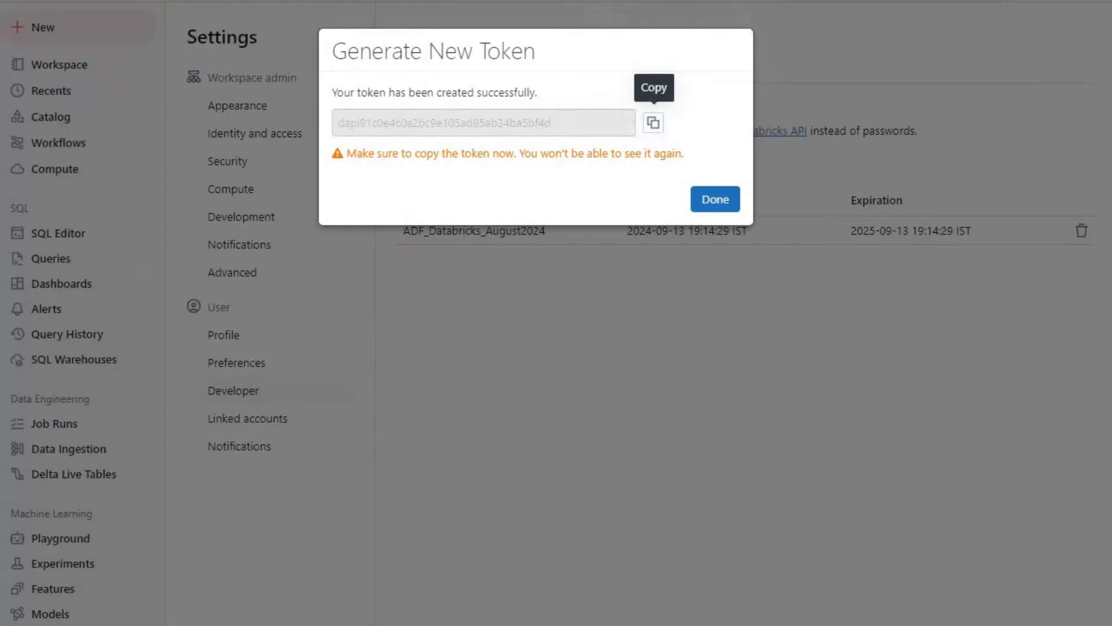
Switch to the Databricks workspace, dismiss the generated token message and view the job compute list
{"action": "left_click", "coordinate": [717, 203]}
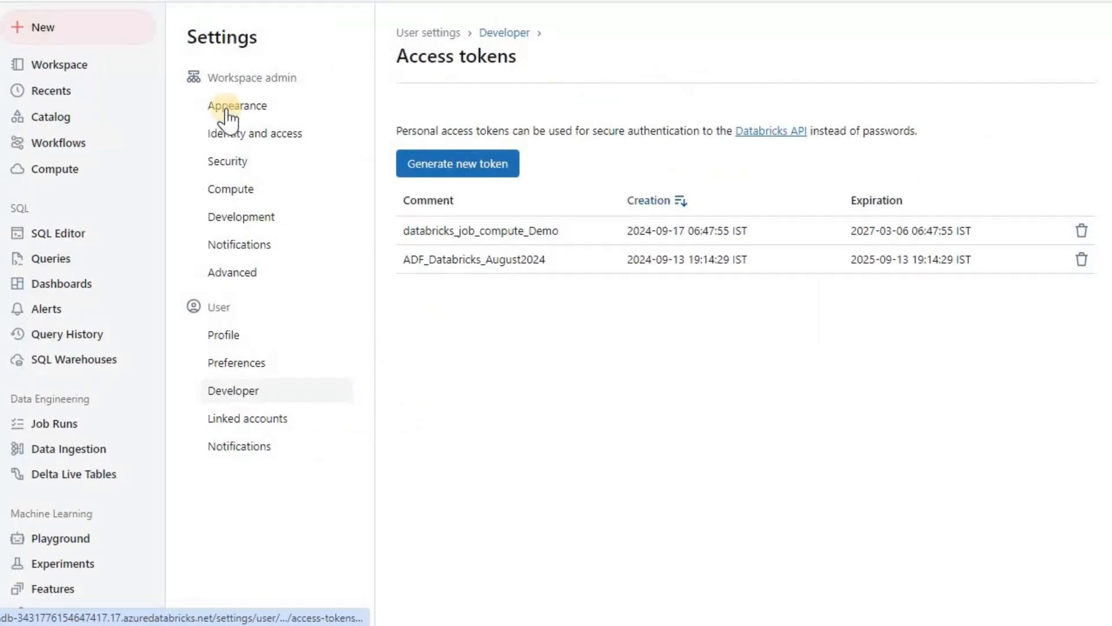
{"action": "left_click", "coordinate": [67, 172]}
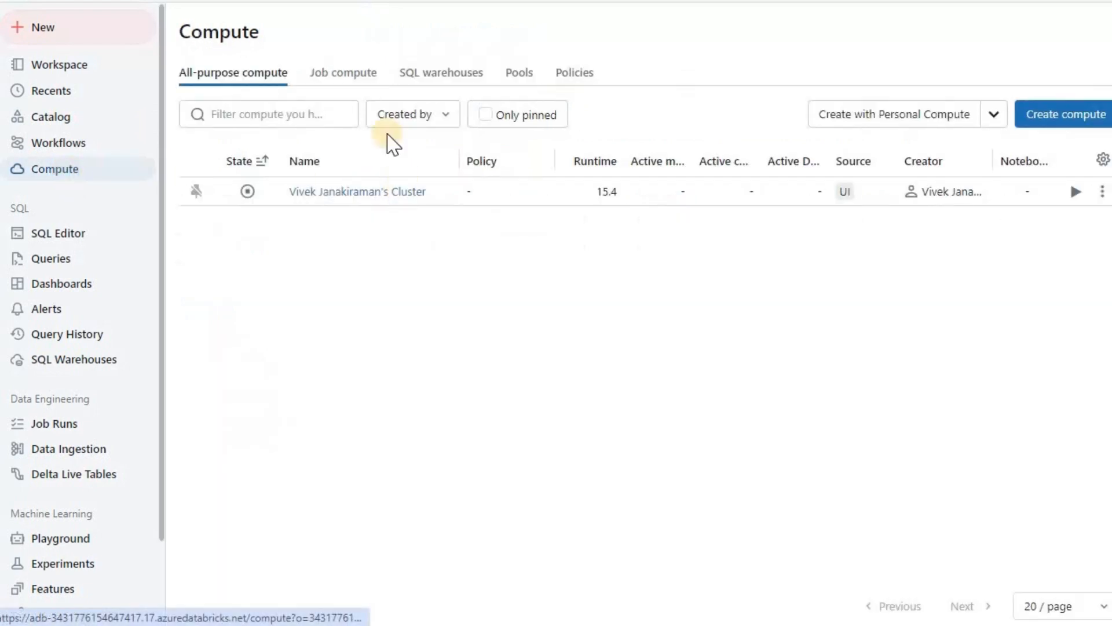
{"action": "left_click", "coordinate": [345, 74]}
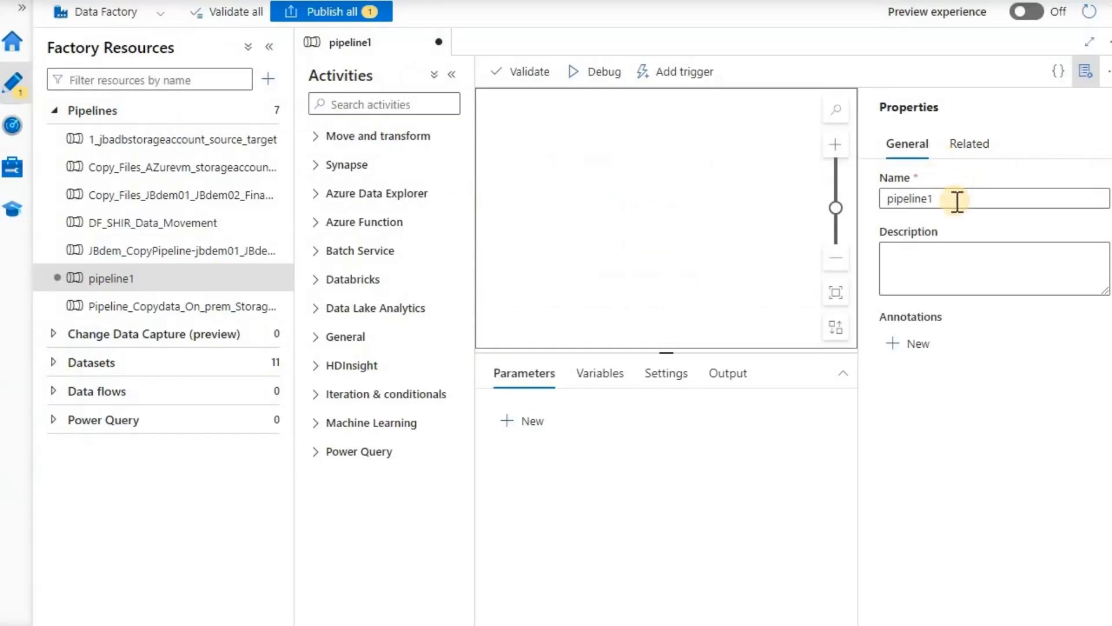
Return to Azure Data Factory and rename the new pipeline as pipeline_ADB_Job_Comute
{"action": "left_click", "coordinate": [810, 204]}
{"action": "left_click", "coordinate": [1018, 197]}
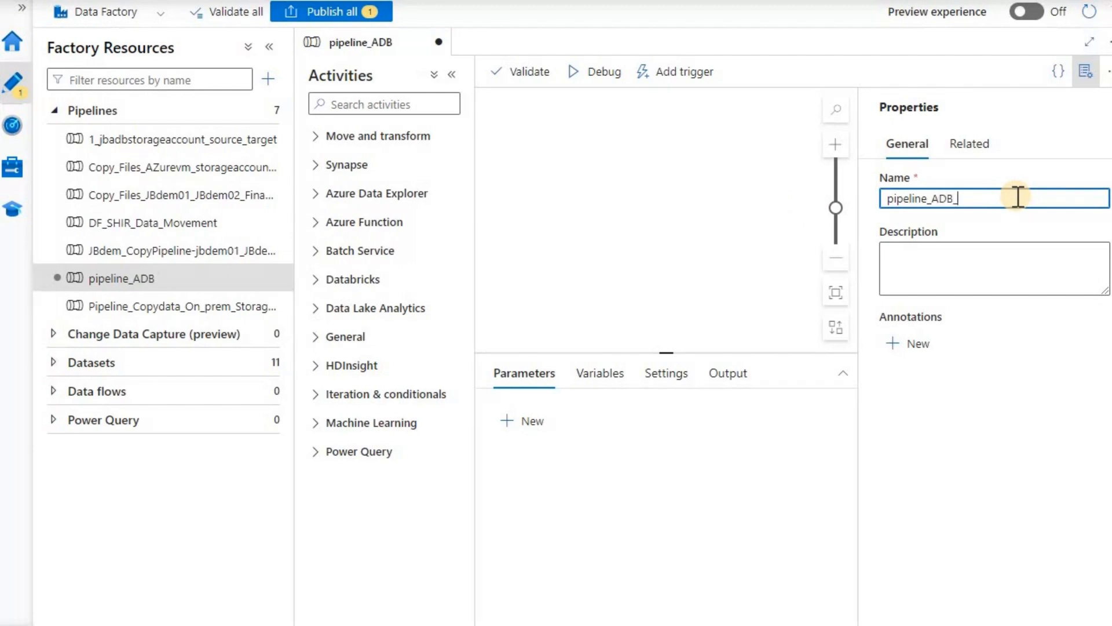
{"action": "type", "text": "_Comute"}
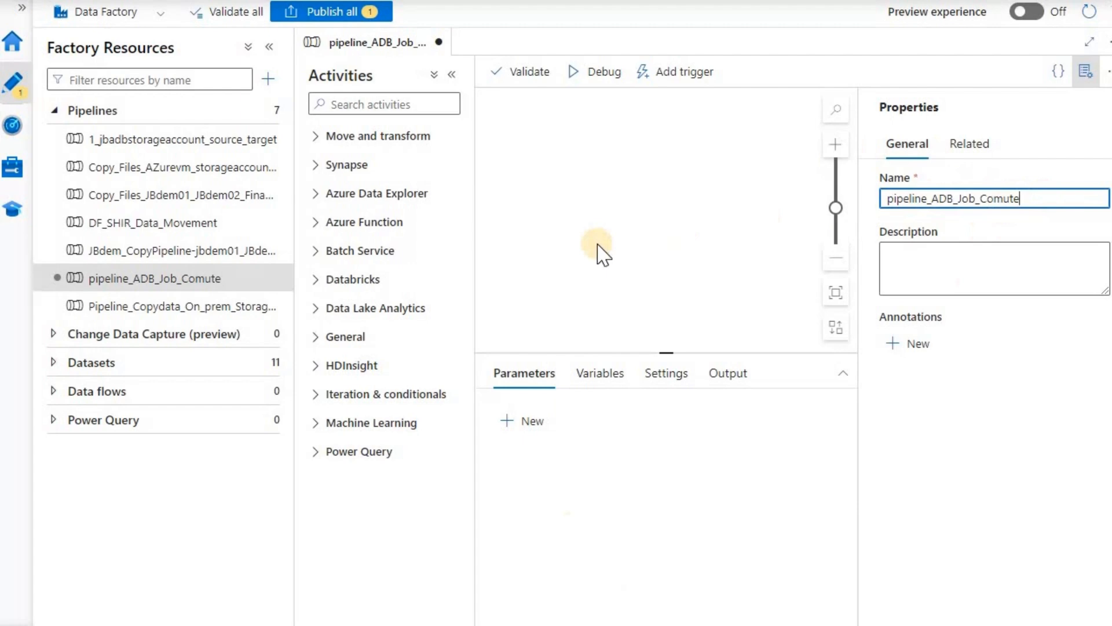
{"action": "left_click", "coordinate": [641, 300]}
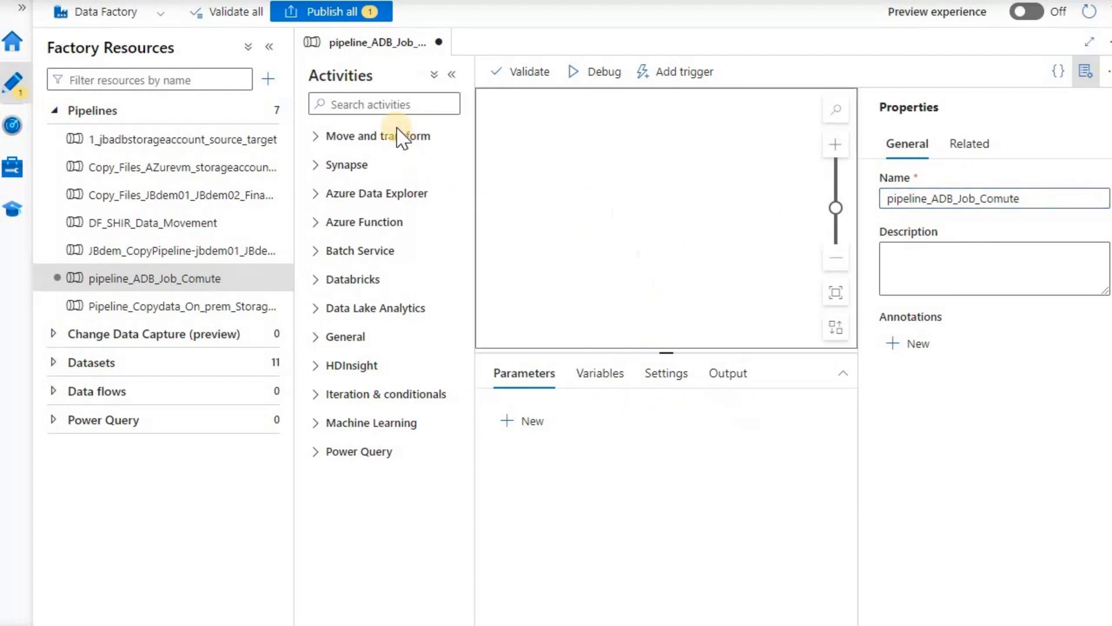
Add a Databricks Notebook activity to the pipeline canvas
{"action": "left_click", "coordinate": [322, 139]}
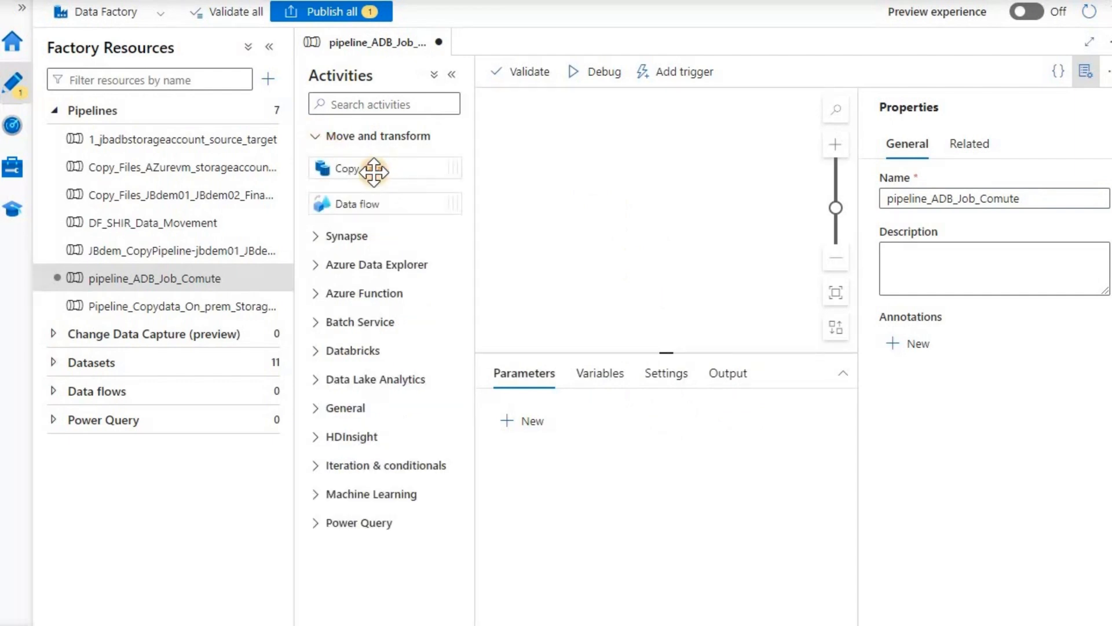
{"action": "left_click", "coordinate": [317, 351]}
{"action": "left_click_drag", "start_coordinate": [358, 382], "coordinate": [619, 161]}
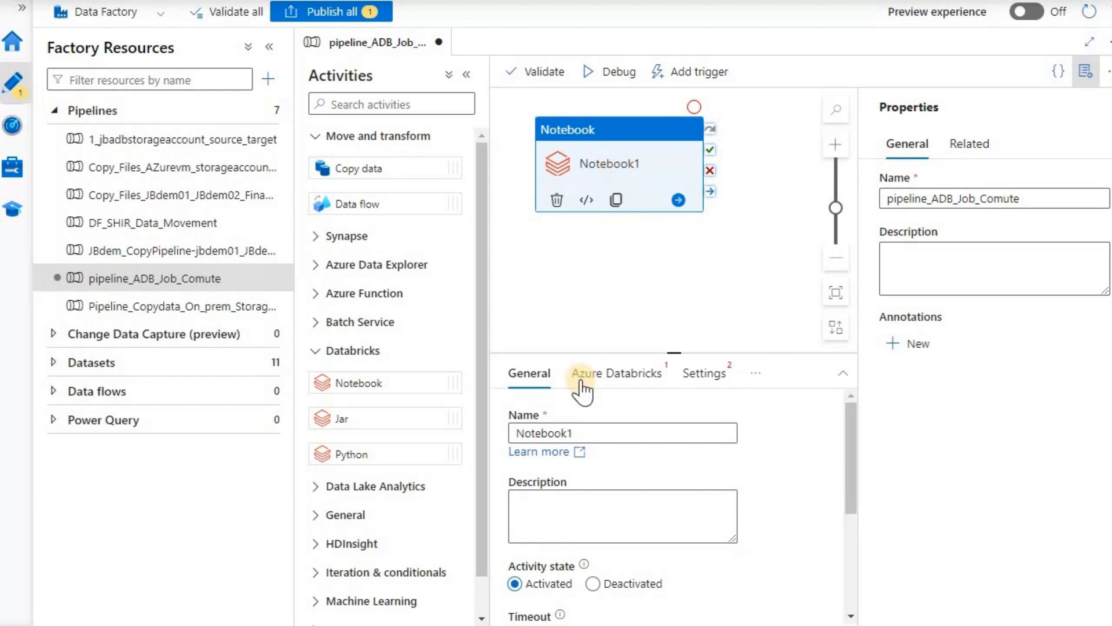
Rename the notebook activity as Notebook_Finance_Data_Execution
{"action": "left_click", "coordinate": [591, 432]}
{"action": "key", "text": "ctrl+a"}
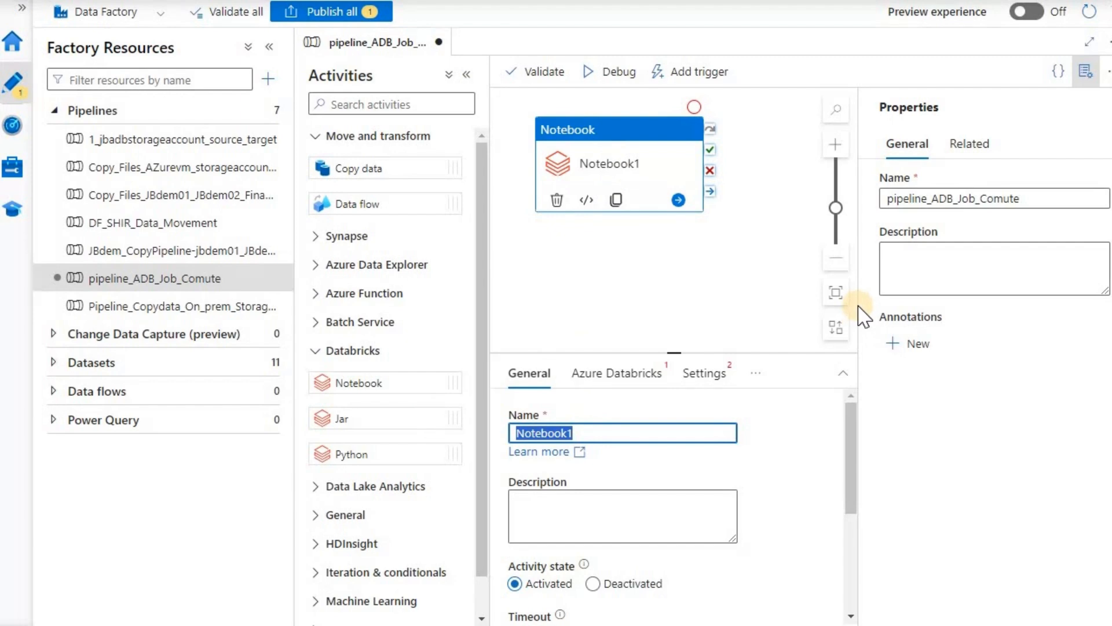
{"action": "type", "text": "1."}
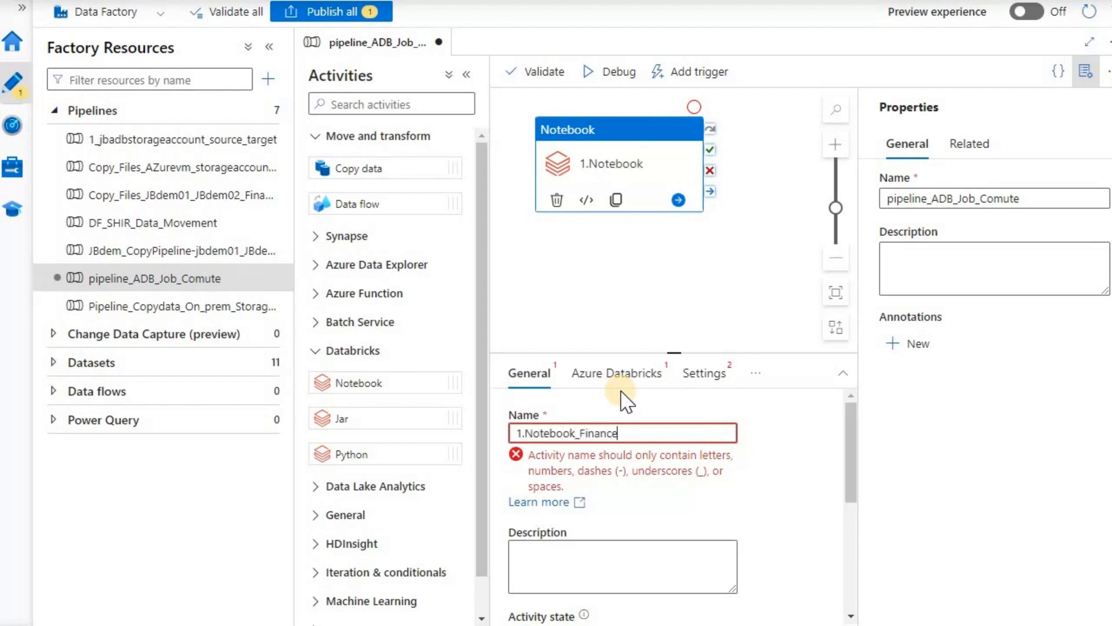
{"action": "type", "text": "_Data_Ex"}
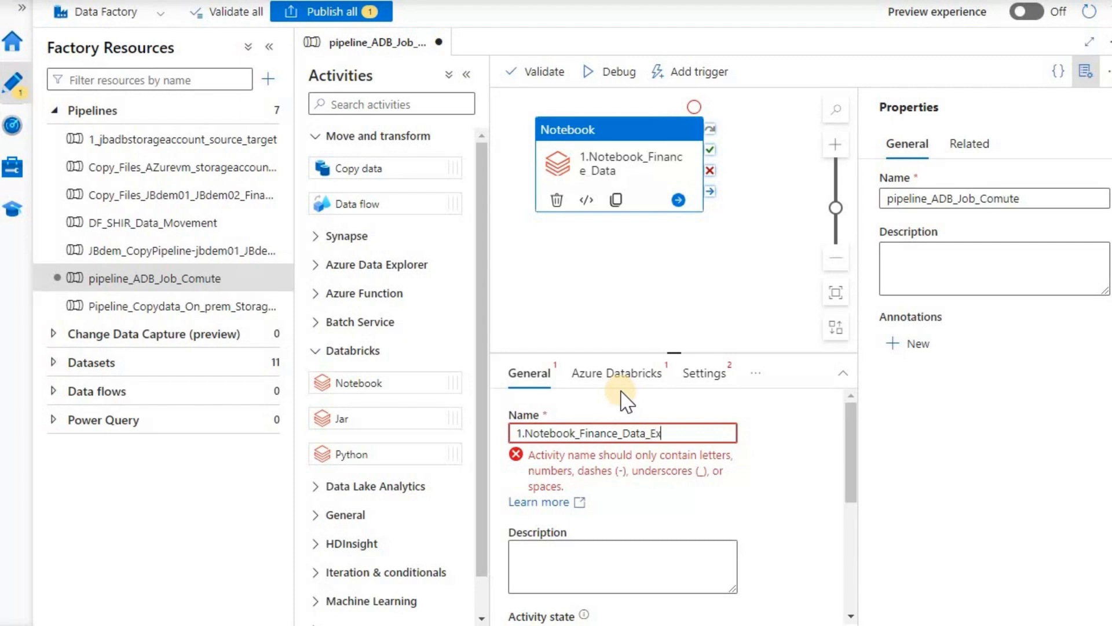
{"action": "type", "text": "ecution"}
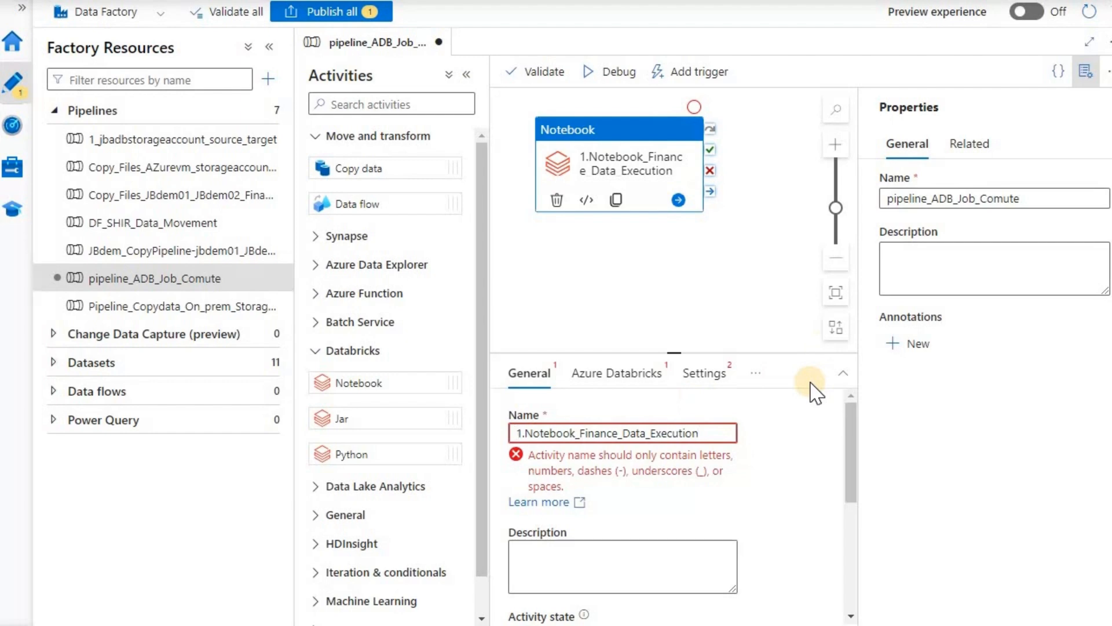
{"action": "key", "text": "Delete"}
{"action": "key", "text": "Delete"}
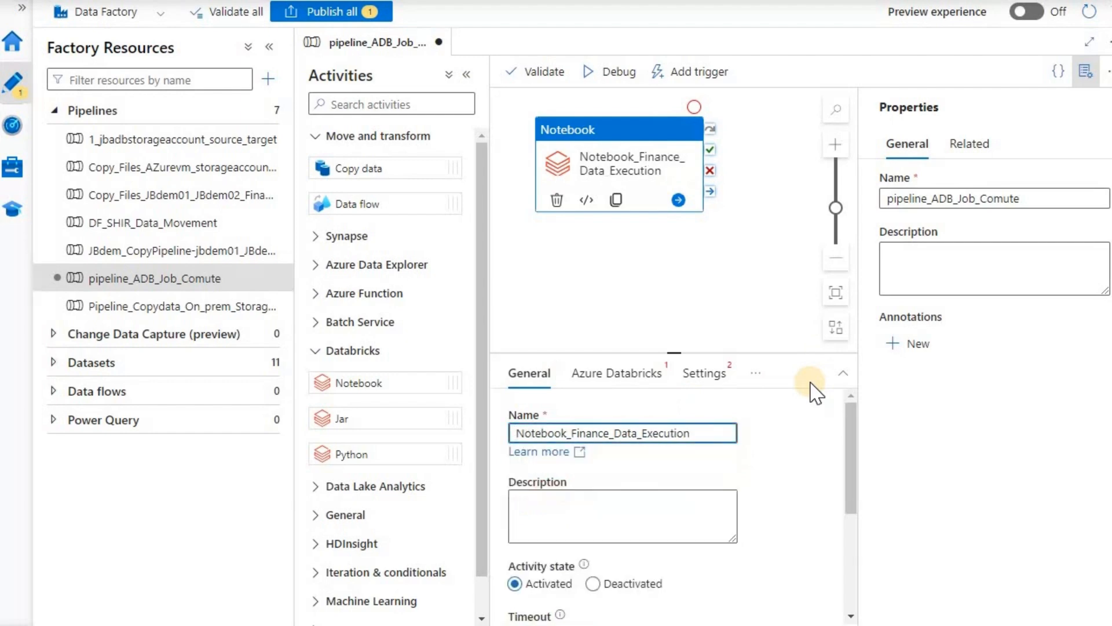
Assign the LS_AzureDatabricks_Job_Compute linked service to the notebook activity and test its connection
{"action": "left_click", "coordinate": [605, 377]}
{"action": "left_click", "coordinate": [724, 433]}
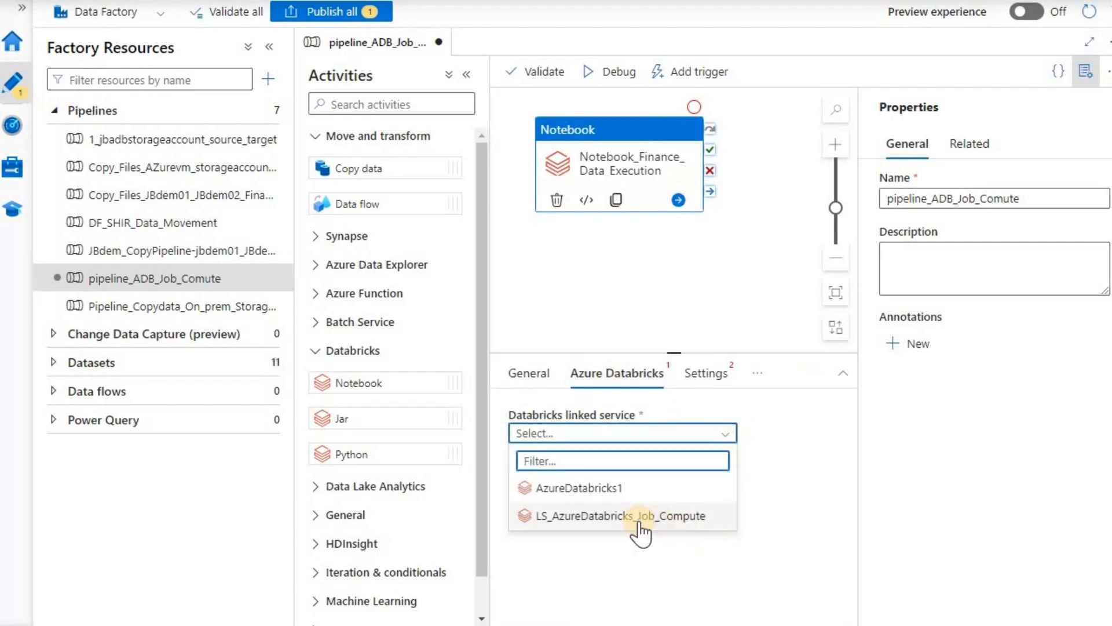
{"action": "left_click", "coordinate": [600, 517]}
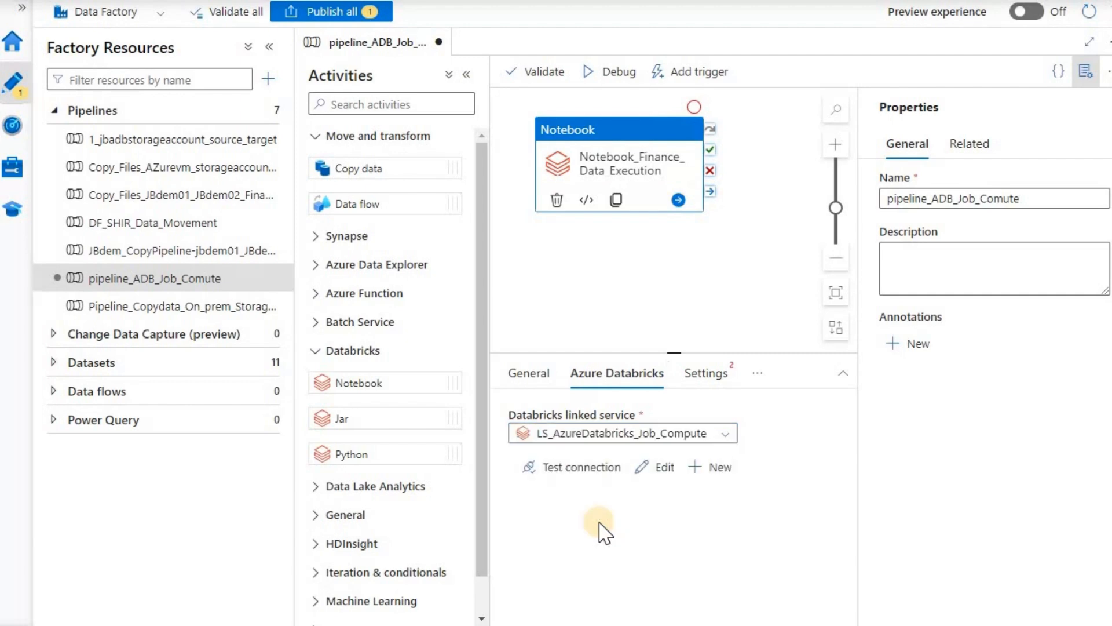
{"action": "left_click", "coordinate": [568, 468]}
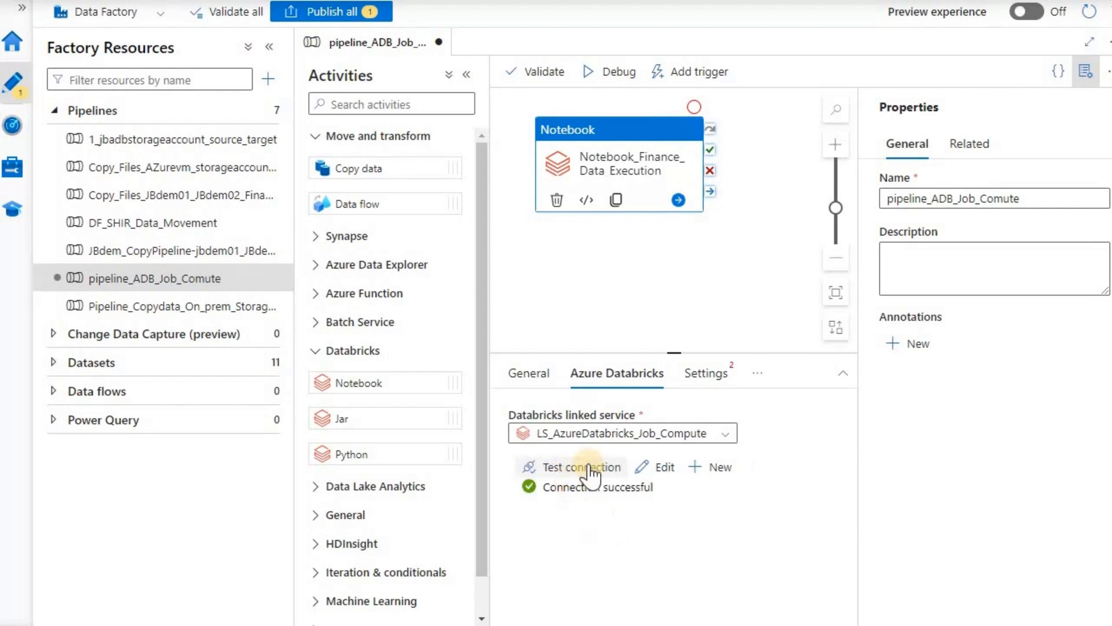
Set the activity's notebook path to 1.Process_Storage_Finance_Data from the user's microsoft.com folder under Users
{"action": "left_click", "coordinate": [705, 381]}
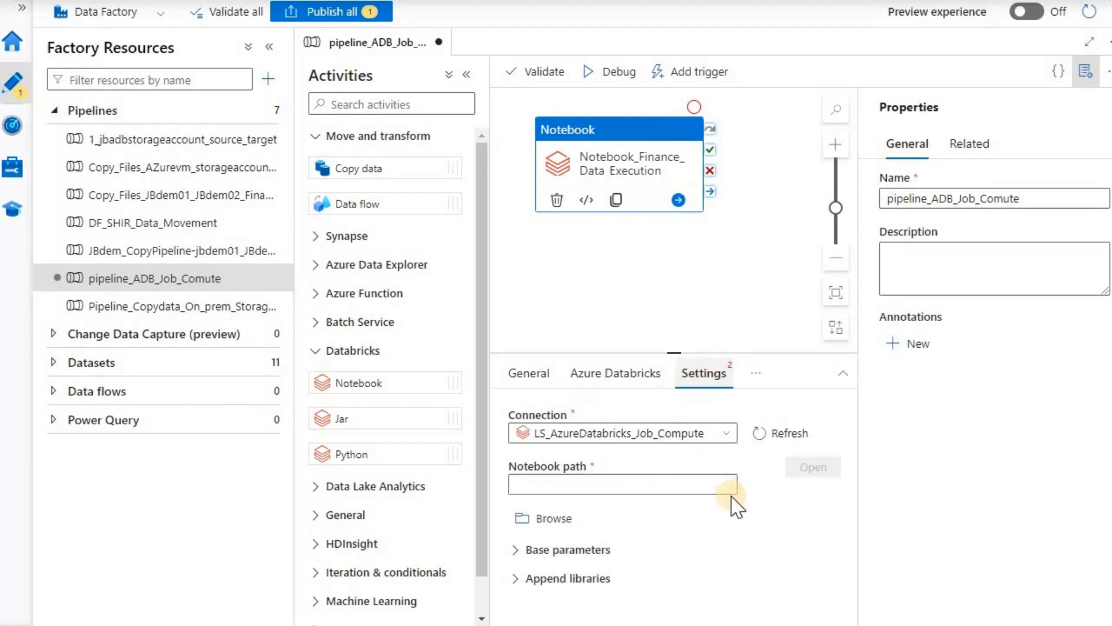
{"action": "left_click", "coordinate": [677, 485]}
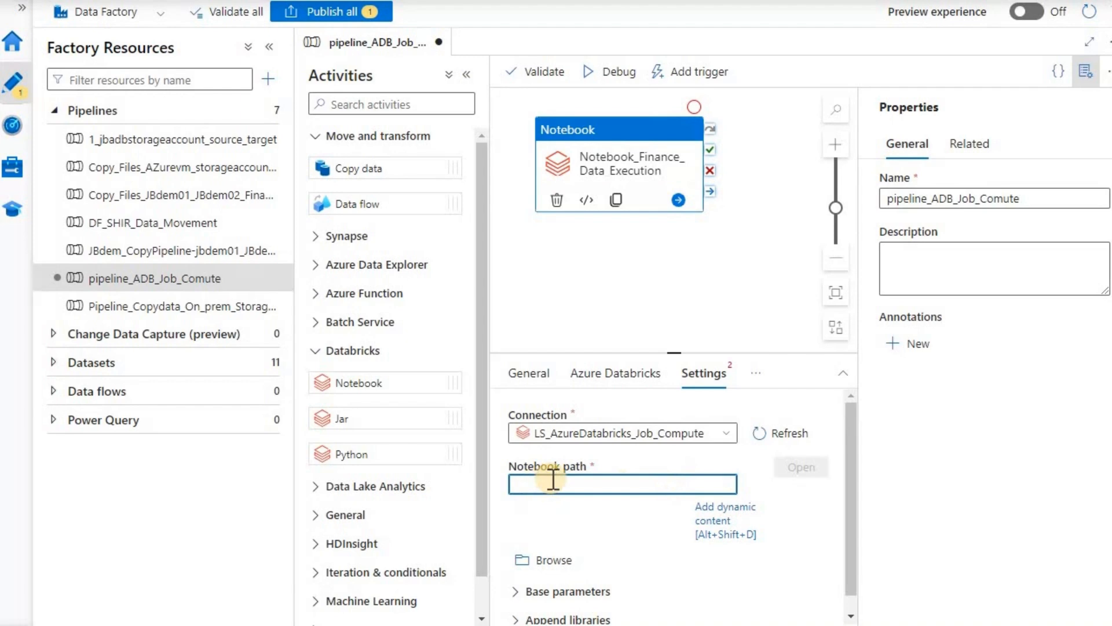
{"action": "left_click", "coordinate": [553, 561]}
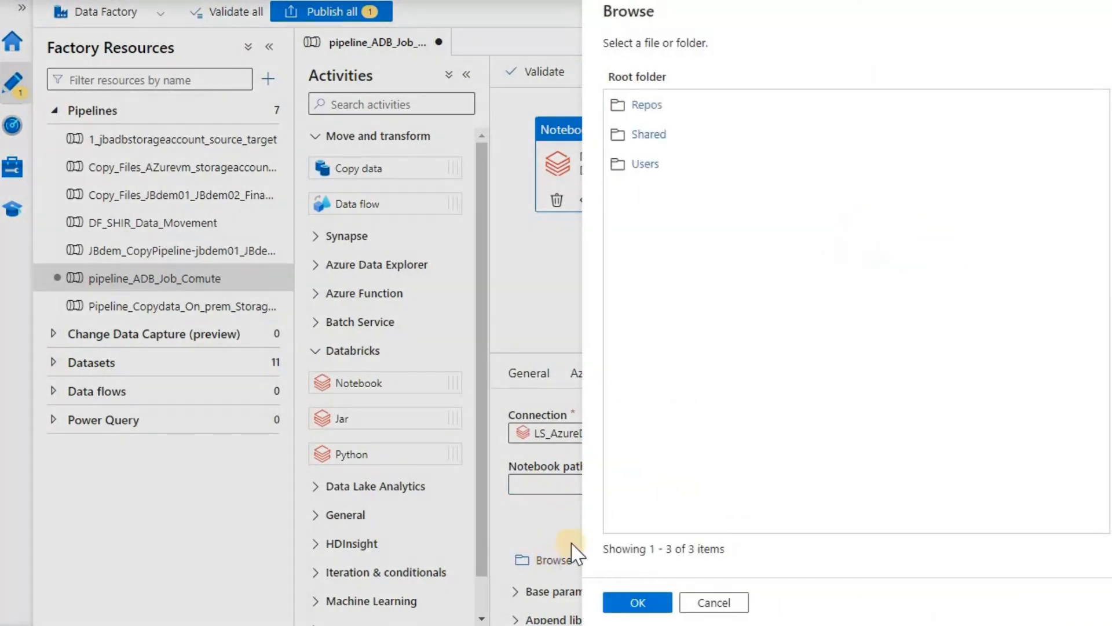
{"action": "left_click", "coordinate": [652, 168]}
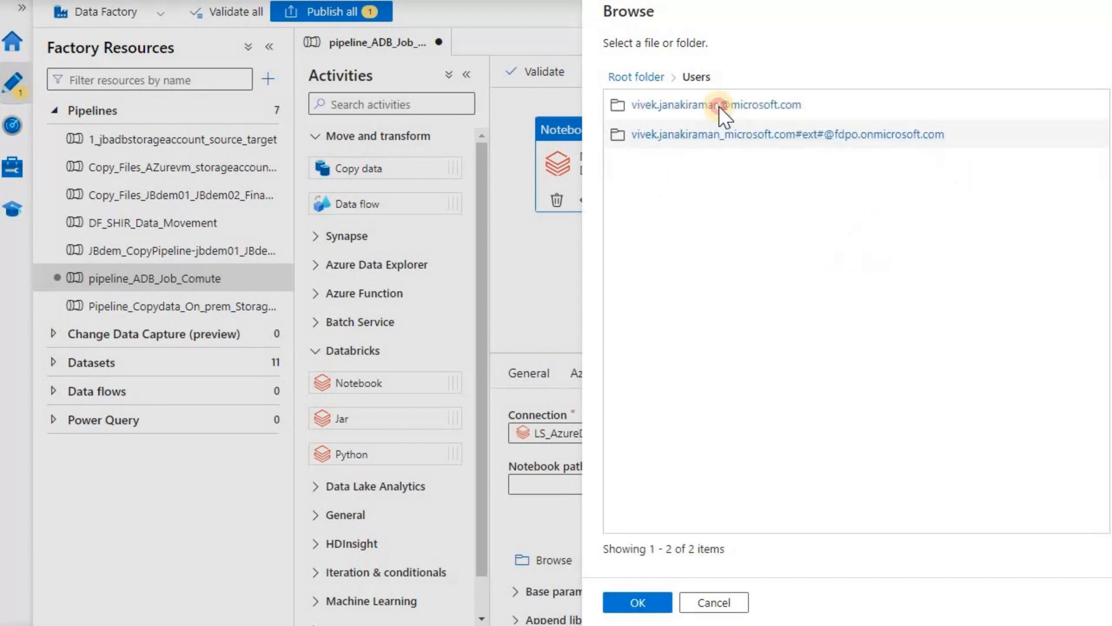
{"action": "left_click", "coordinate": [720, 112]}
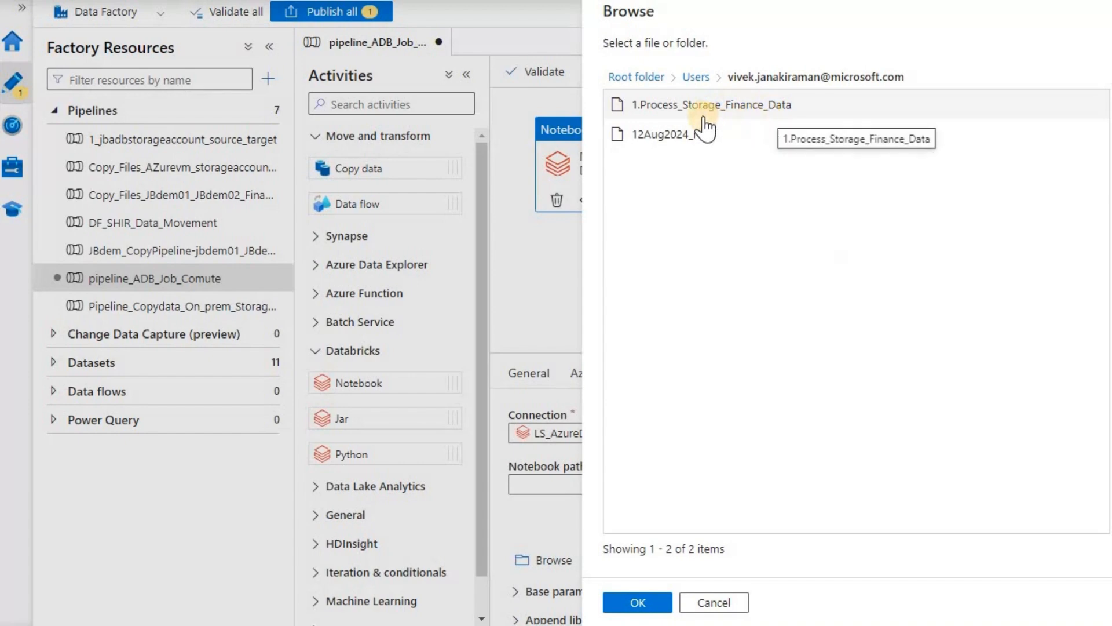
{"action": "left_click", "coordinate": [672, 107]}
{"action": "left_click", "coordinate": [659, 605]}
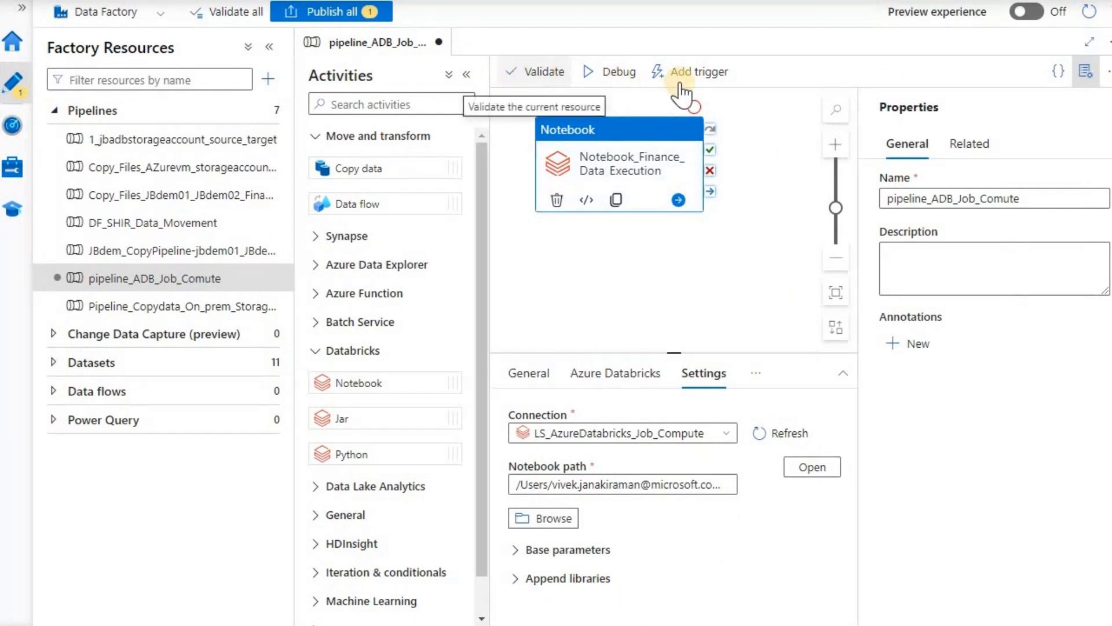
Publish the new pipeline with its notebook activity to the data factory
{"action": "left_click", "coordinate": [325, 11]}
{"action": "left_click", "coordinate": [626, 605]}
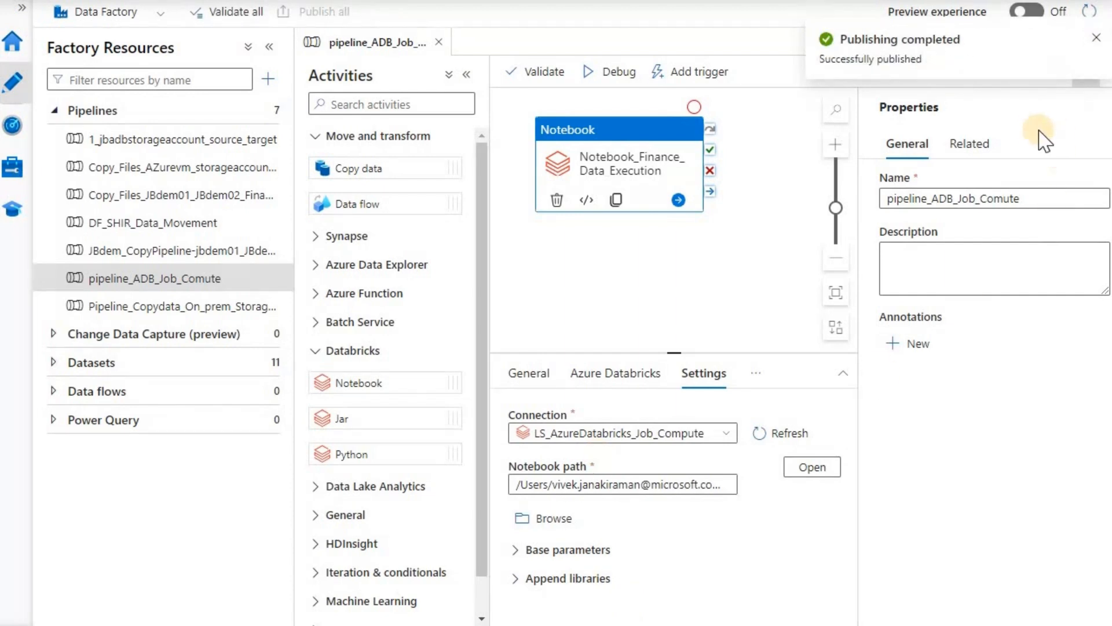
Validate pipeline_ADB_Job_Comute and trigger an immediate run using the last published configuration
{"action": "left_click", "coordinate": [541, 72]}
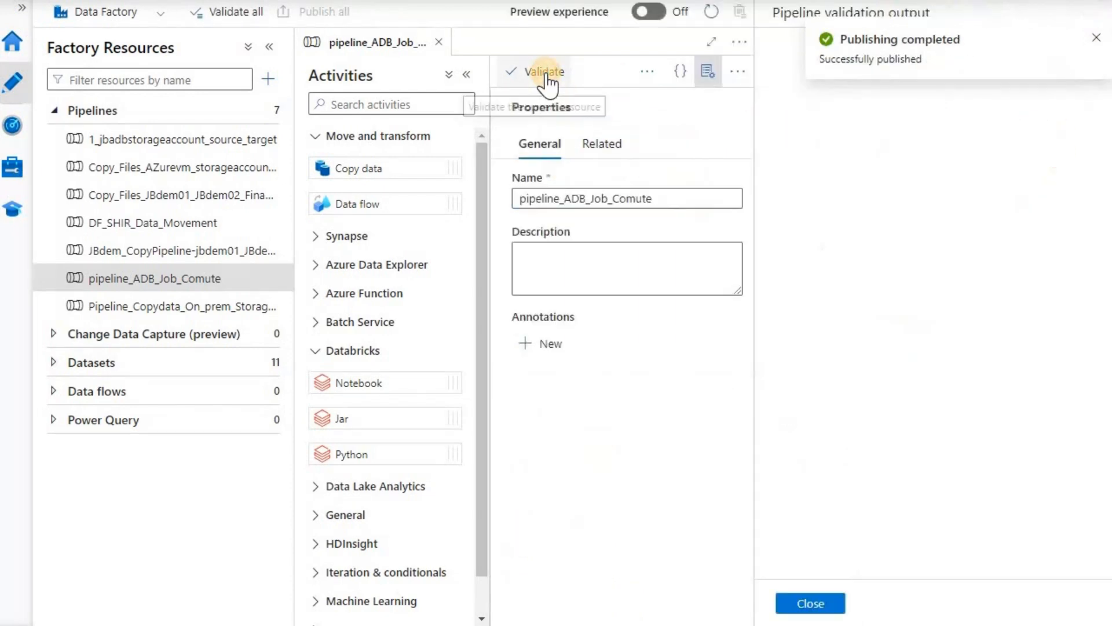
{"action": "left_click", "coordinate": [812, 603]}
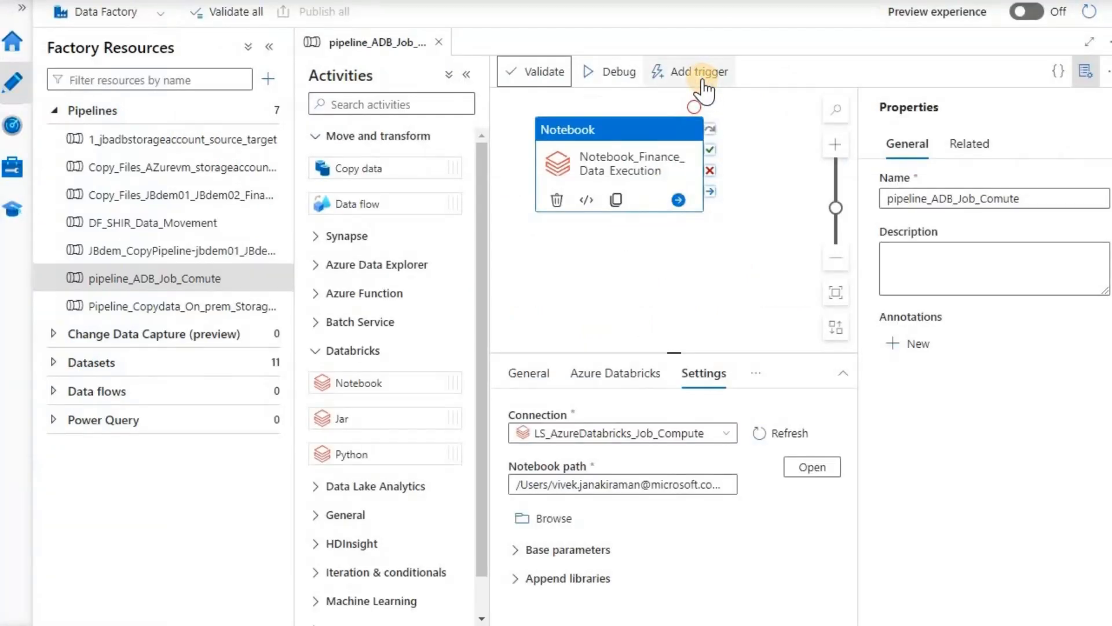
{"action": "left_click", "coordinate": [699, 74]}
{"action": "left_click", "coordinate": [699, 102]}
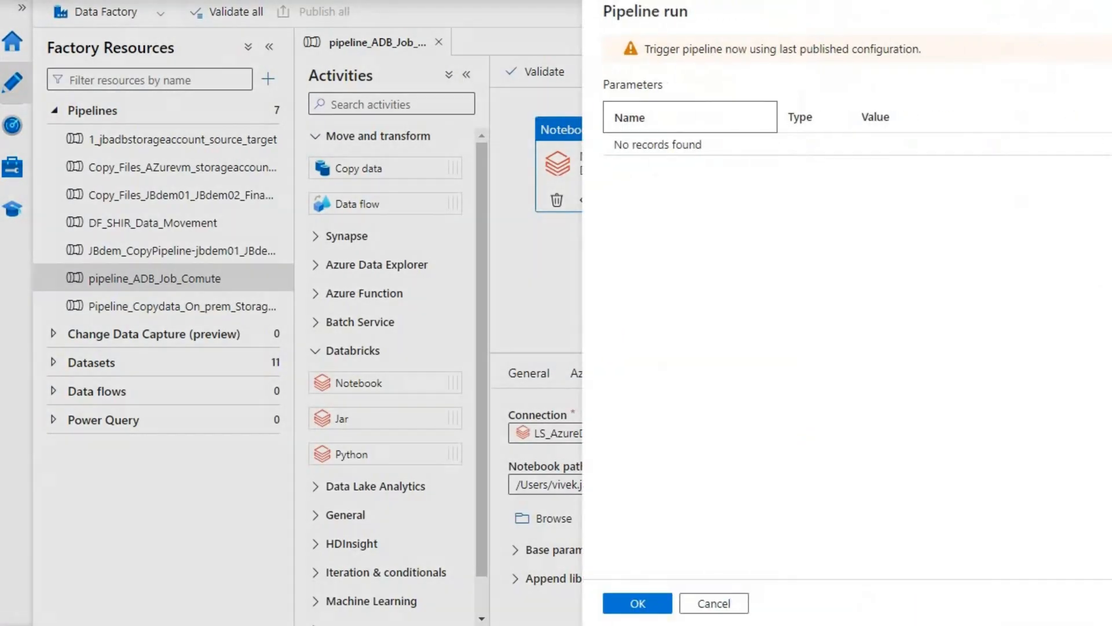
{"action": "left_click", "coordinate": [637, 602]}
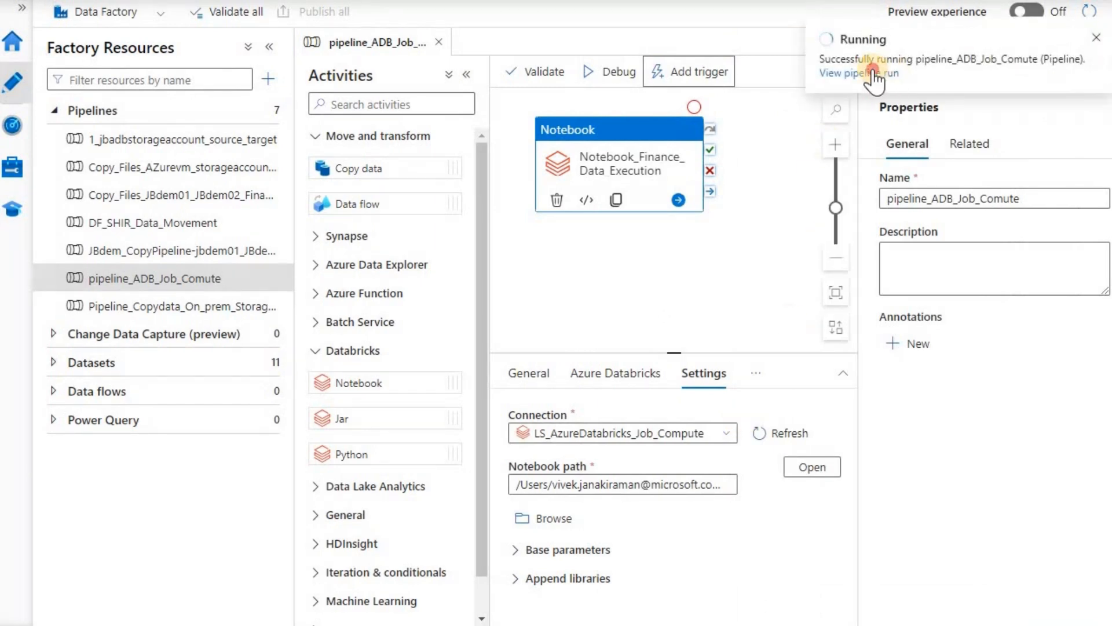
Open the monitoring view of the triggered pipeline run and refresh its activity status
{"action": "left_click", "coordinate": [878, 74]}
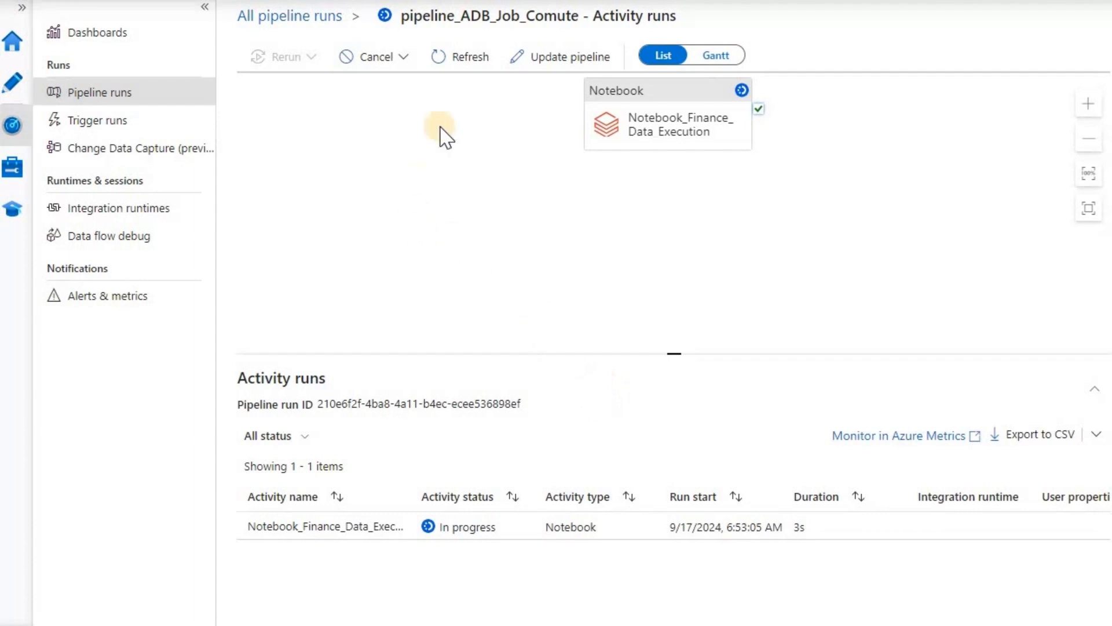
{"action": "left_click", "coordinate": [468, 58]}
{"action": "left_click", "coordinate": [468, 58]}
{"action": "left_click", "coordinate": [468, 61]}
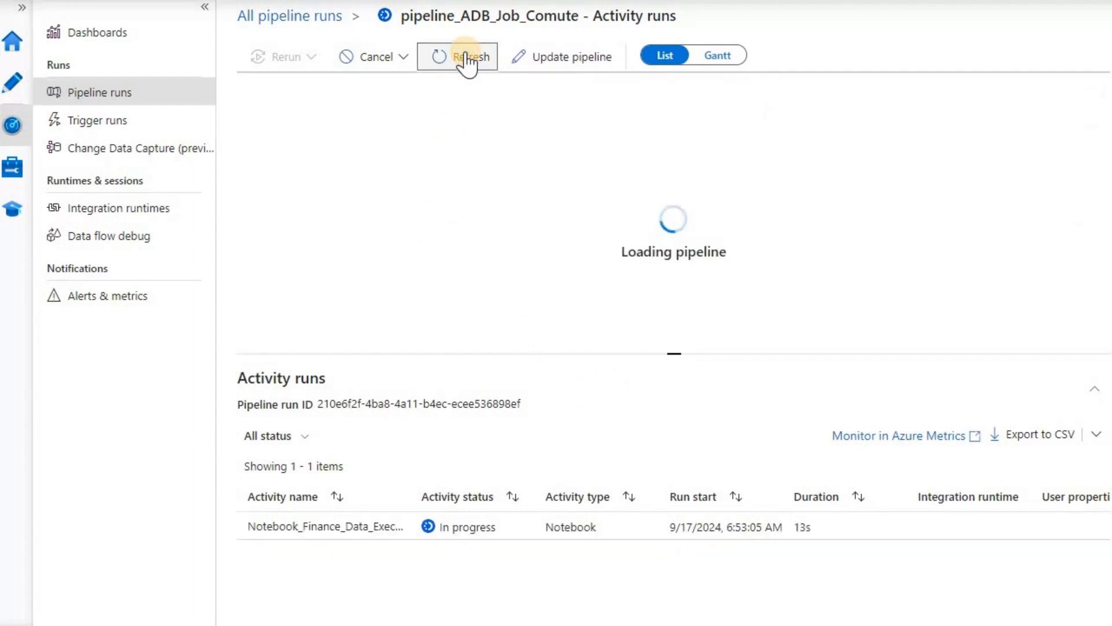
{"action": "left_click", "coordinate": [469, 61]}
{"action": "left_click", "coordinate": [467, 59]}
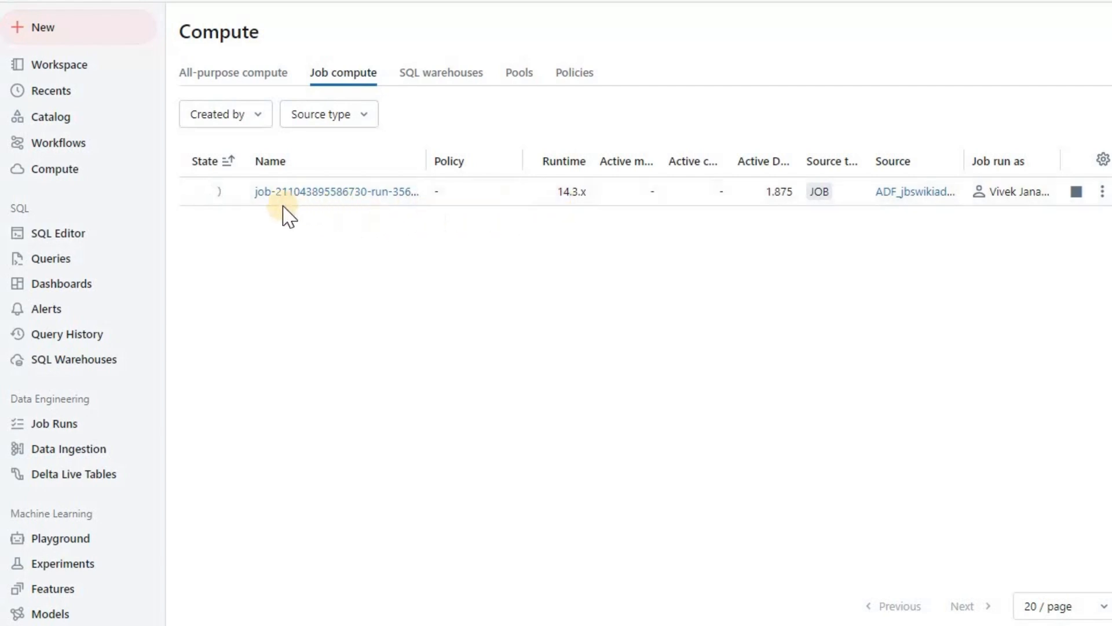
In Databricks, examine the configuration of the new job cluster and return to the job compute list
{"action": "left_click", "coordinate": [316, 193]}
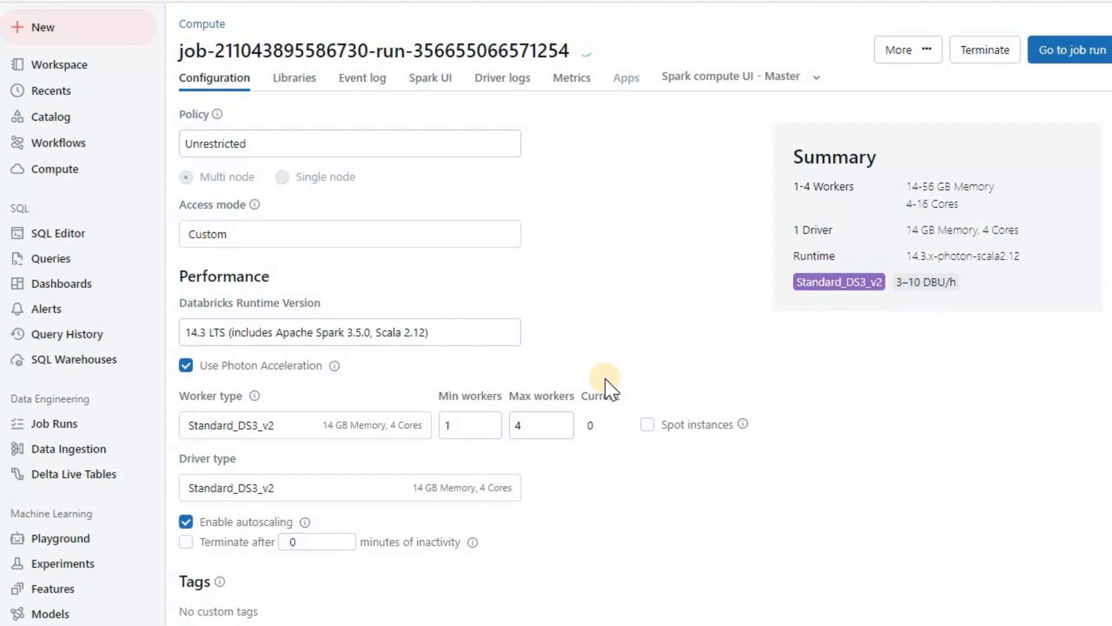
{"action": "scroll", "coordinate": [605, 388], "scroll_direction": "down", "scroll_amount": 2}
{"action": "scroll", "coordinate": [606, 388], "scroll_direction": "up", "scroll_amount": 2}
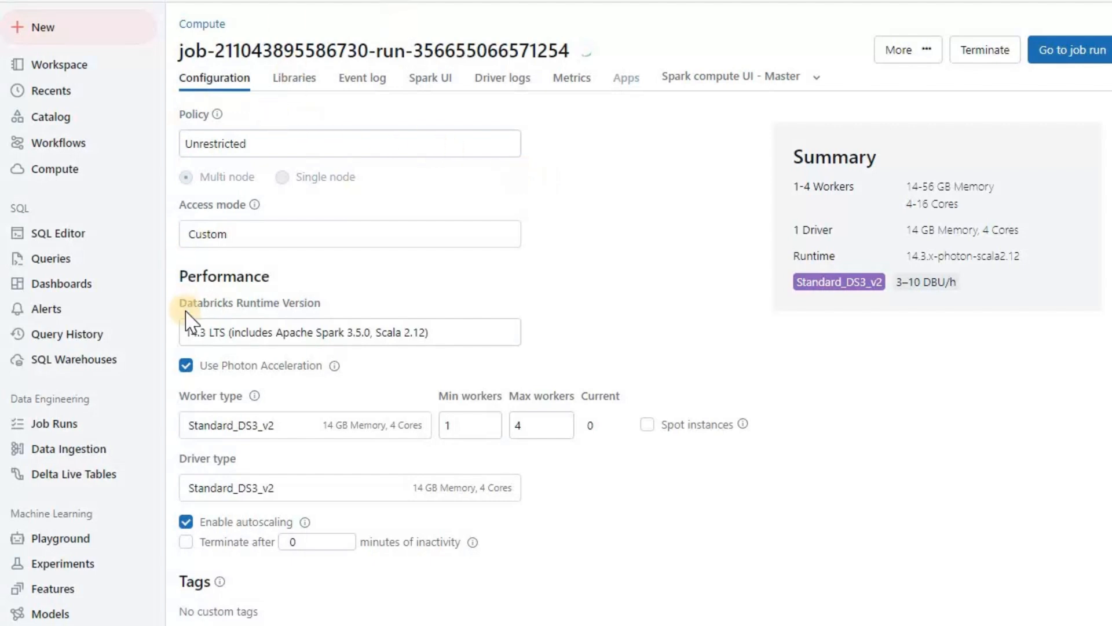
{"action": "left_click", "coordinate": [66, 172]}
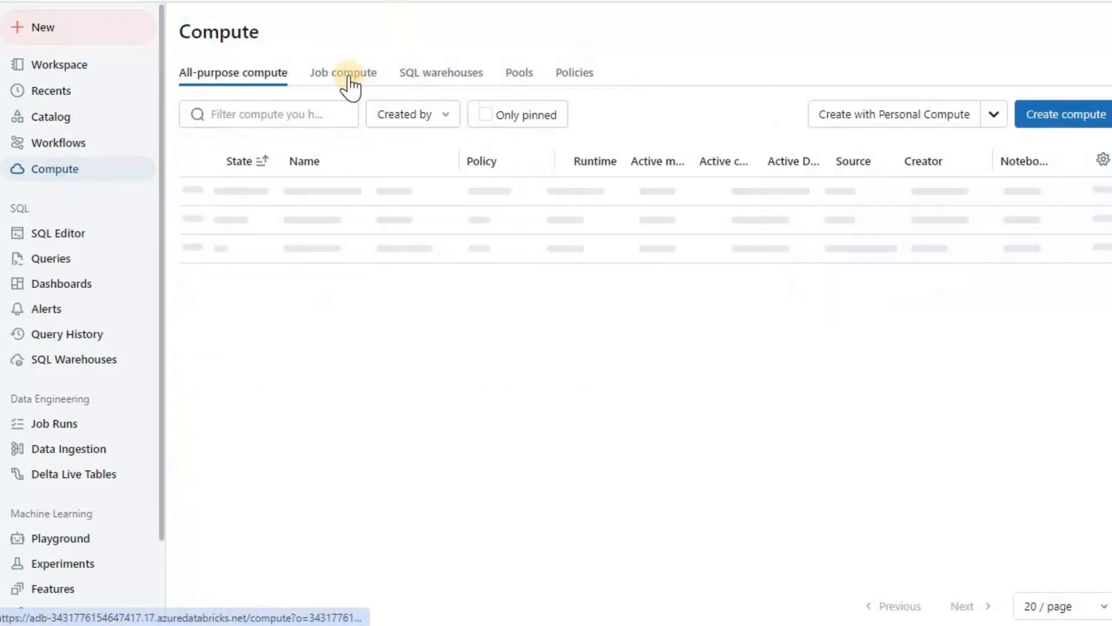
{"action": "left_click", "coordinate": [346, 74]}
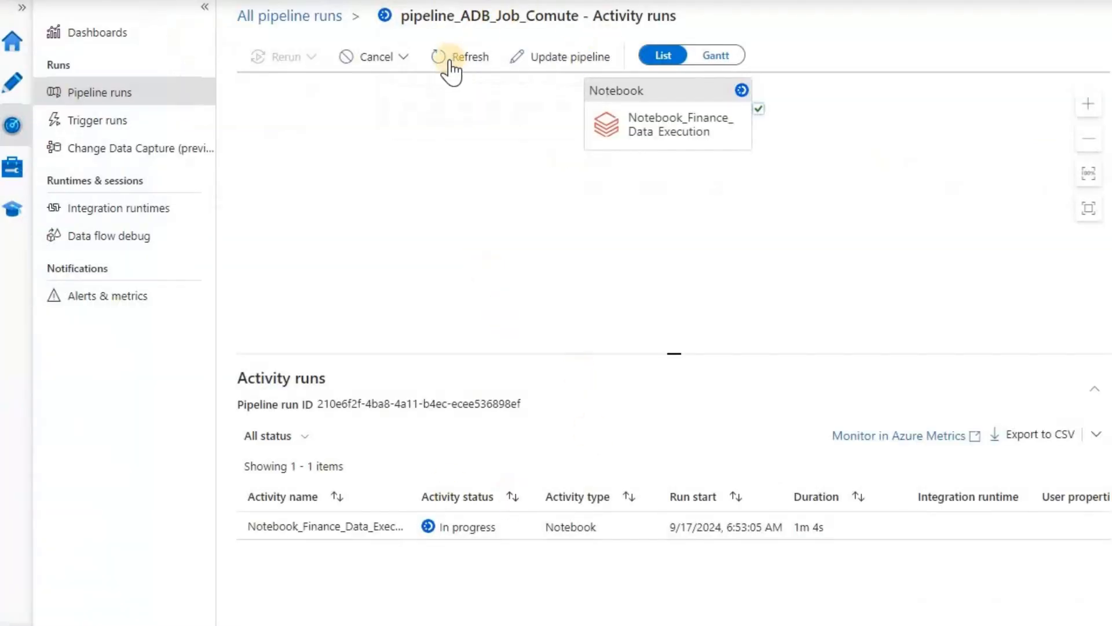
Switch back to Data Factory and keep refreshing the activity runs to follow the notebook execution
{"action": "left_click", "coordinate": [471, 72]}
{"action": "left_click", "coordinate": [472, 67]}
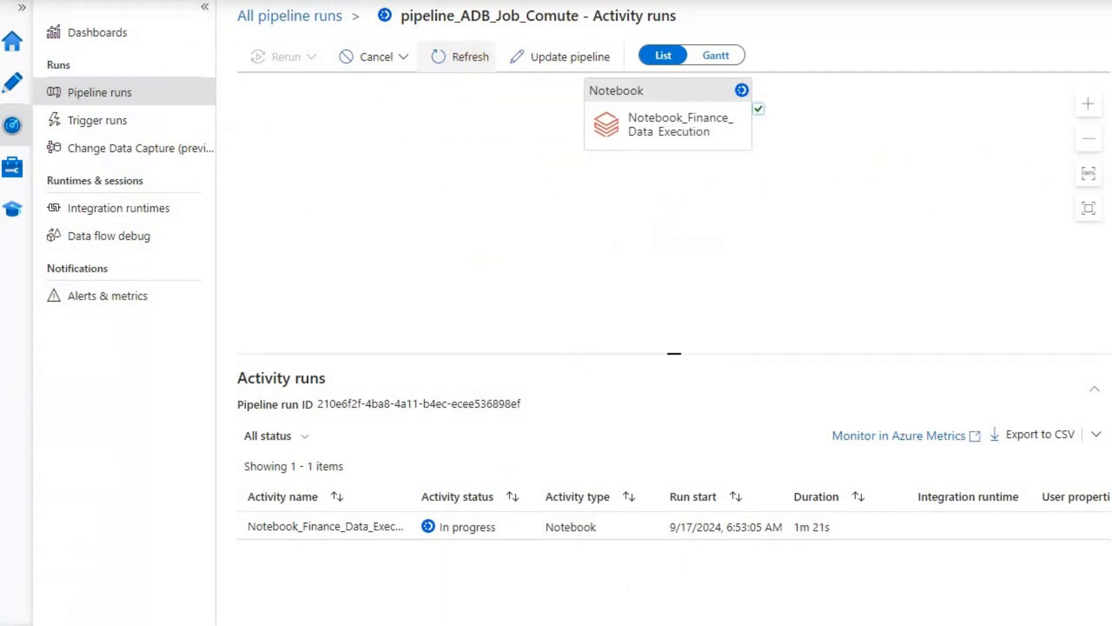
{"action": "left_click", "coordinate": [473, 56]}
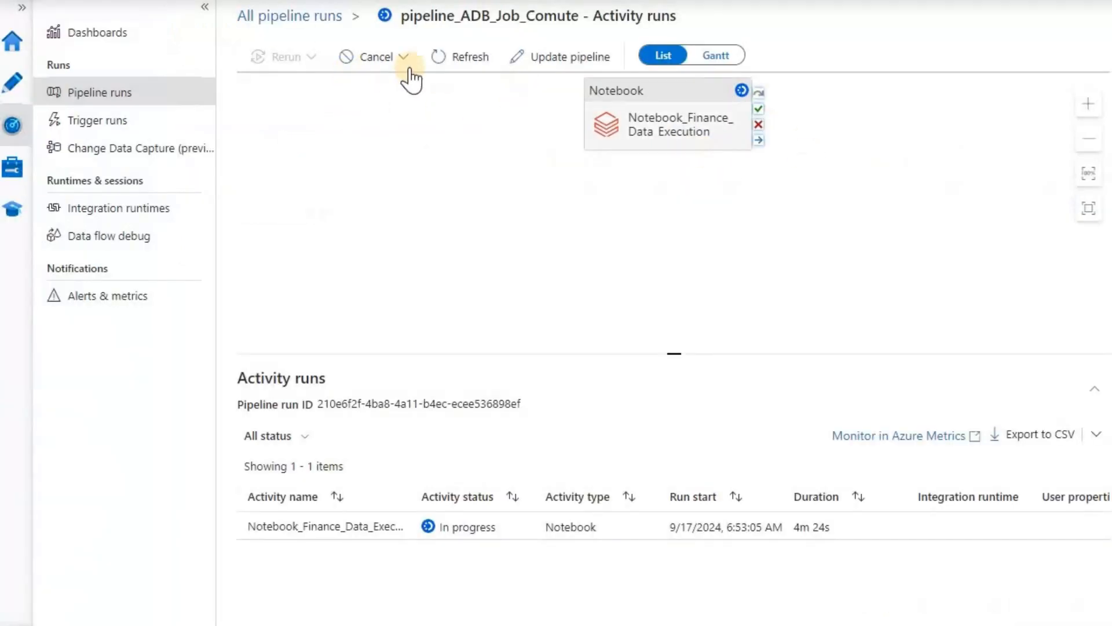
{"action": "left_click", "coordinate": [460, 58]}
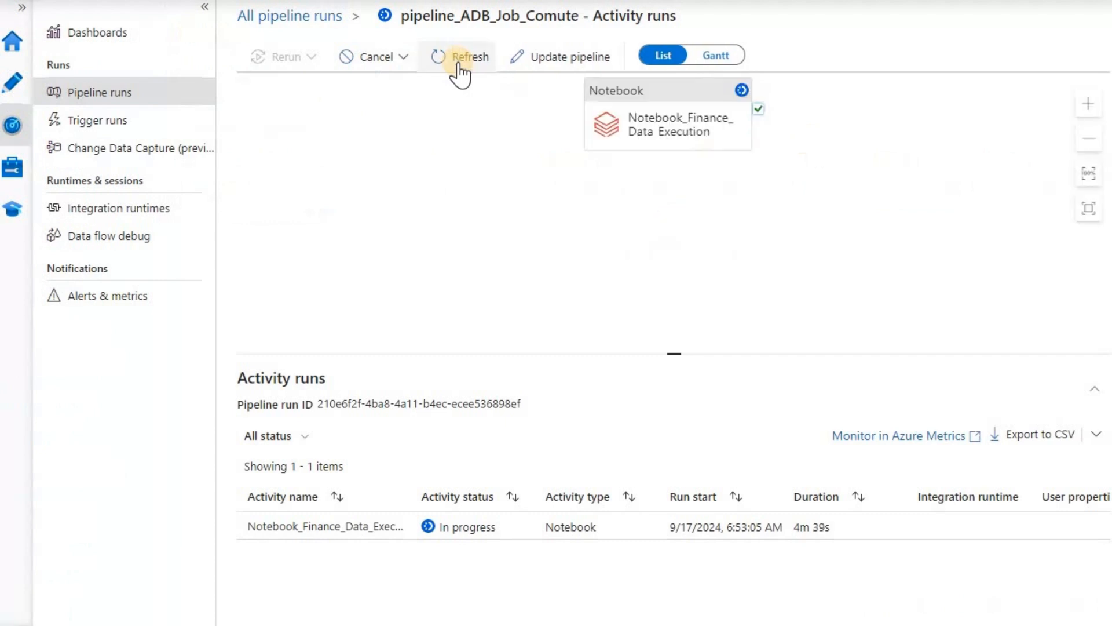
{"action": "left_click", "coordinate": [461, 58]}
{"action": "left_click", "coordinate": [461, 58]}
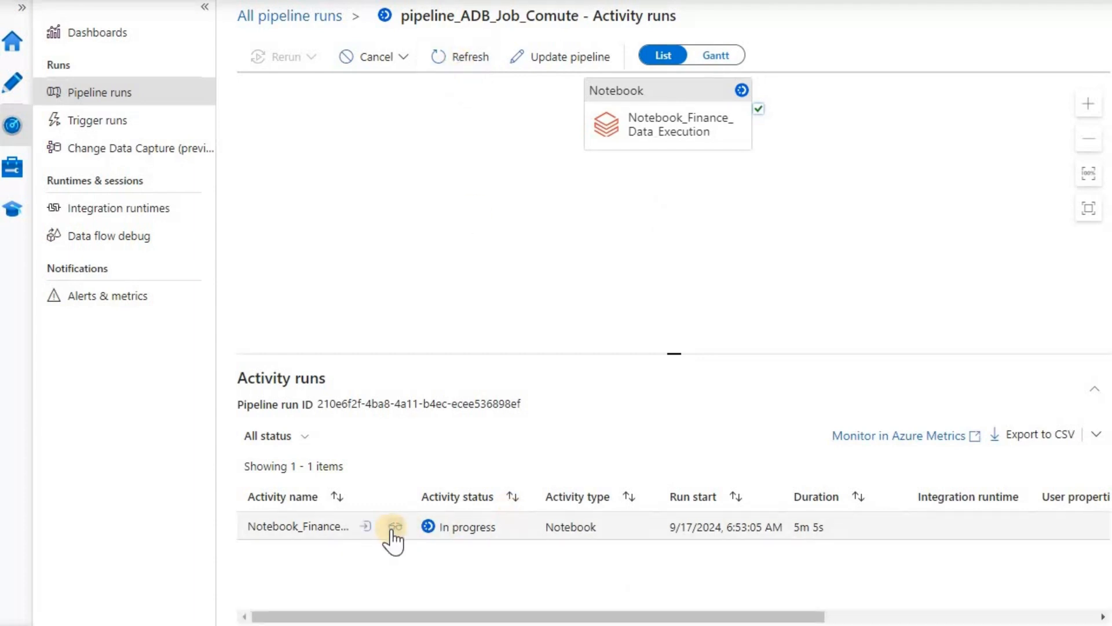
Open the Databricks run page from the notebook activity's details and review the code output
{"action": "left_click", "coordinate": [395, 527]}
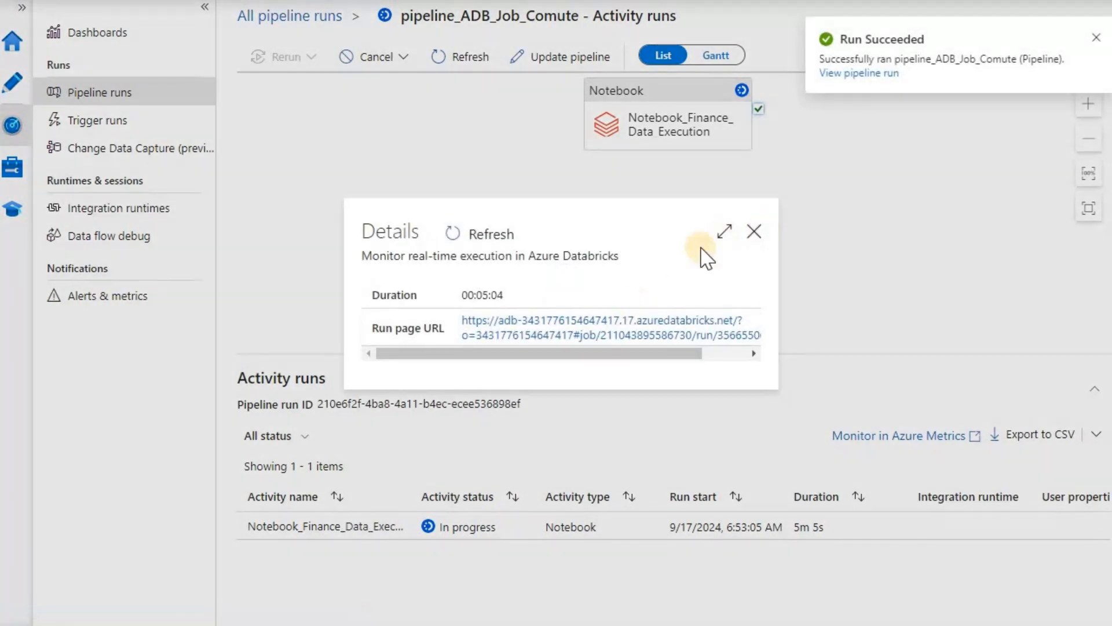
{"action": "left_click", "coordinate": [575, 328]}
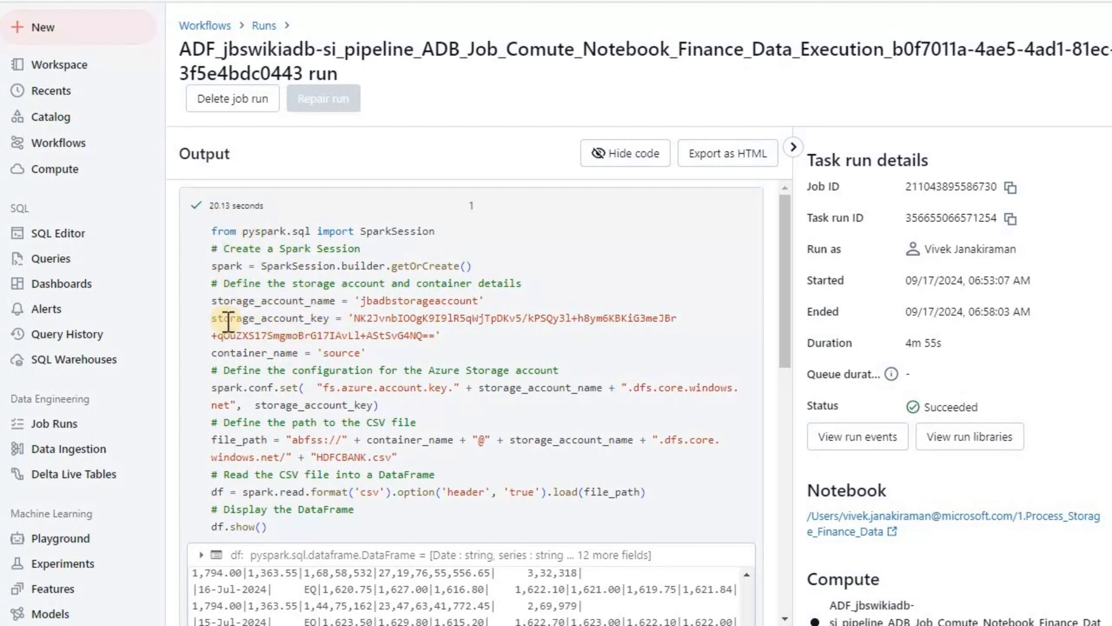
{"action": "scroll", "coordinate": [229, 322], "scroll_direction": "down", "scroll_amount": 5}
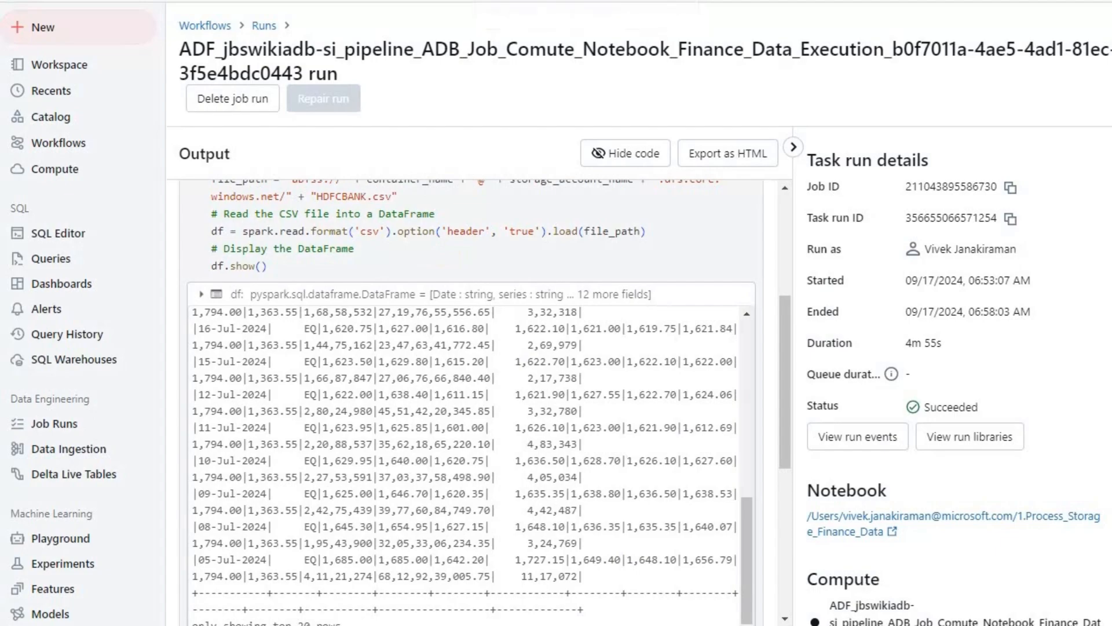
Return to Data Factory, close the activity details and refresh the run to check its status and duration
{"action": "left_click", "coordinate": [499, 1]}
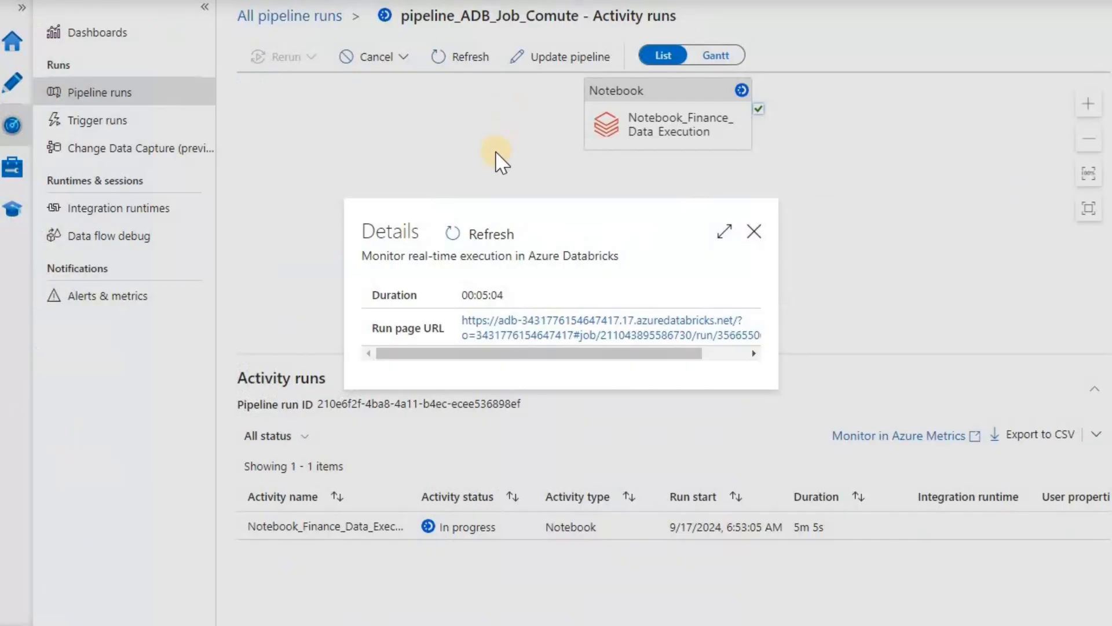
{"action": "left_click", "coordinate": [756, 240]}
{"action": "left_click", "coordinate": [466, 66]}
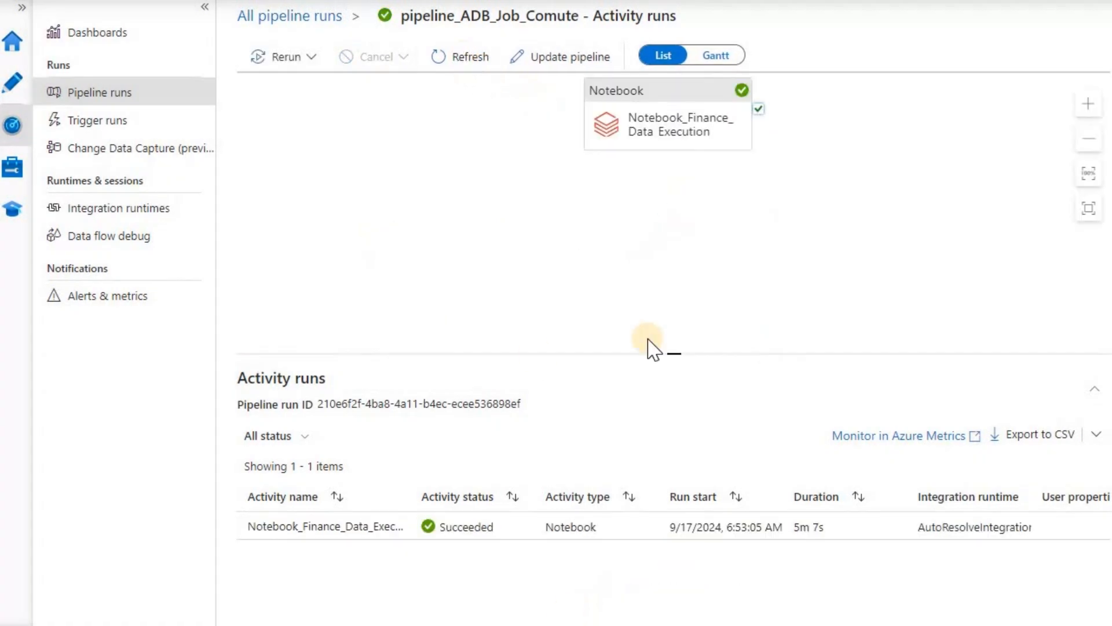
{"action": "mouse_move", "coordinate": [438, 540]}
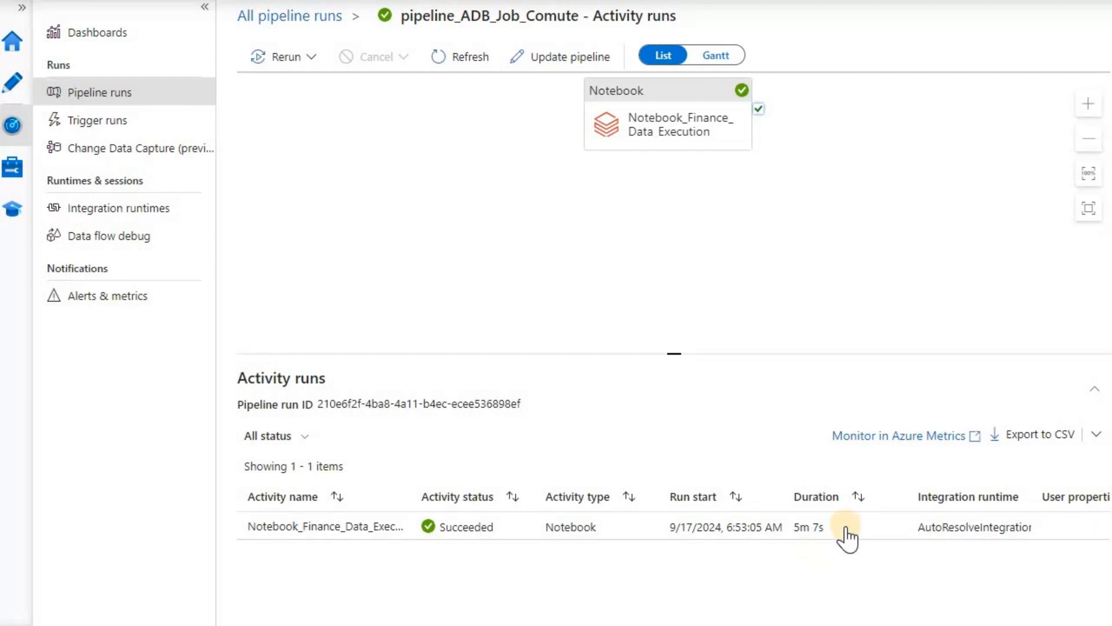
{"action": "mouse_move", "coordinate": [821, 539]}
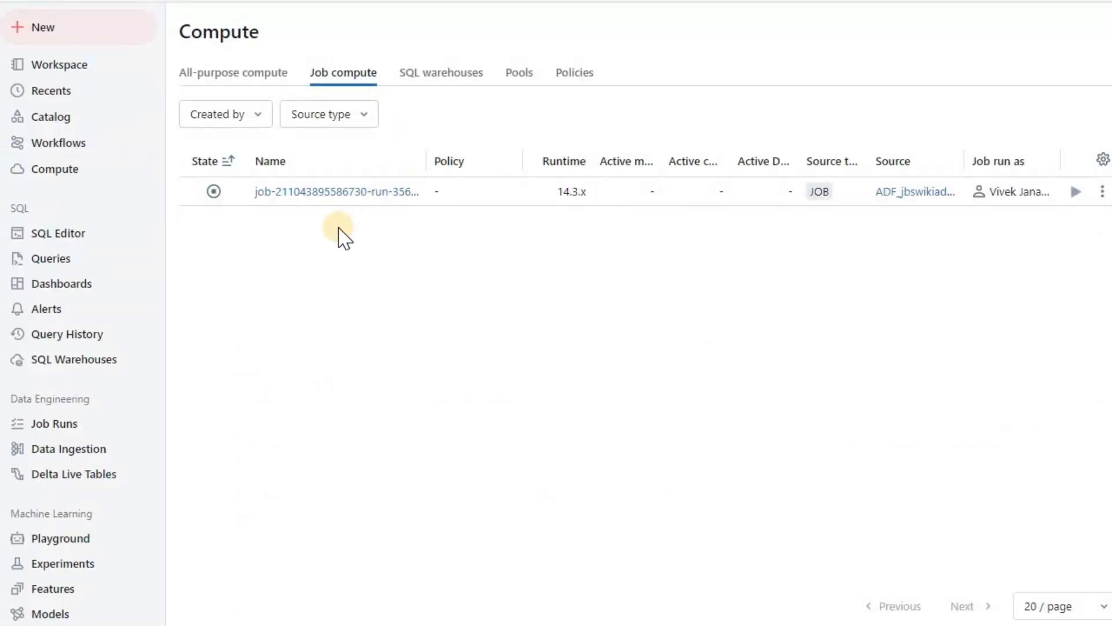
In Databricks, check the job cluster's state and configuration, and compare the all-purpose and job compute lists
{"action": "mouse_move", "coordinate": [216, 191]}
{"action": "left_click", "coordinate": [463, 0]}
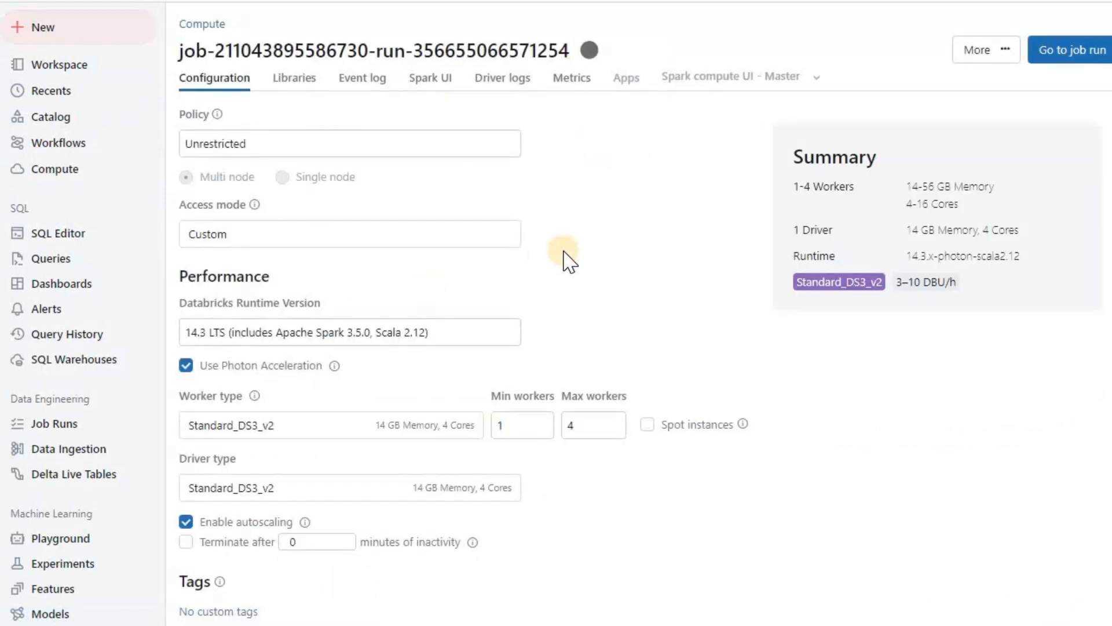
{"action": "scroll", "coordinate": [568, 259], "scroll_direction": "down", "scroll_amount": 1}
{"action": "scroll", "coordinate": [568, 259], "scroll_direction": "up", "scroll_amount": 1}
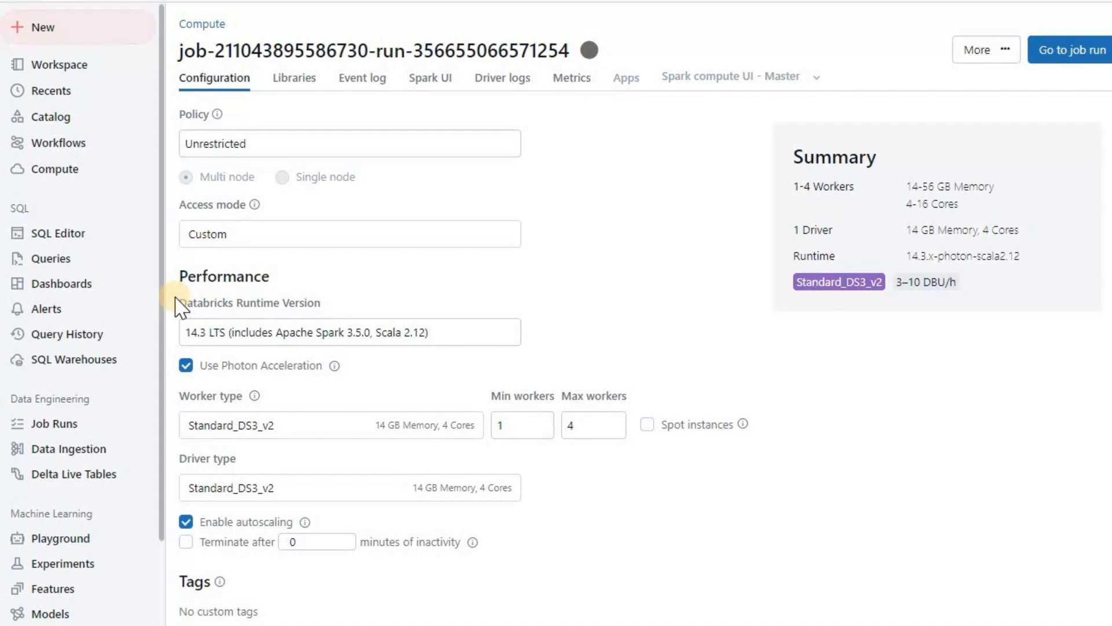
{"action": "left_click", "coordinate": [62, 168]}
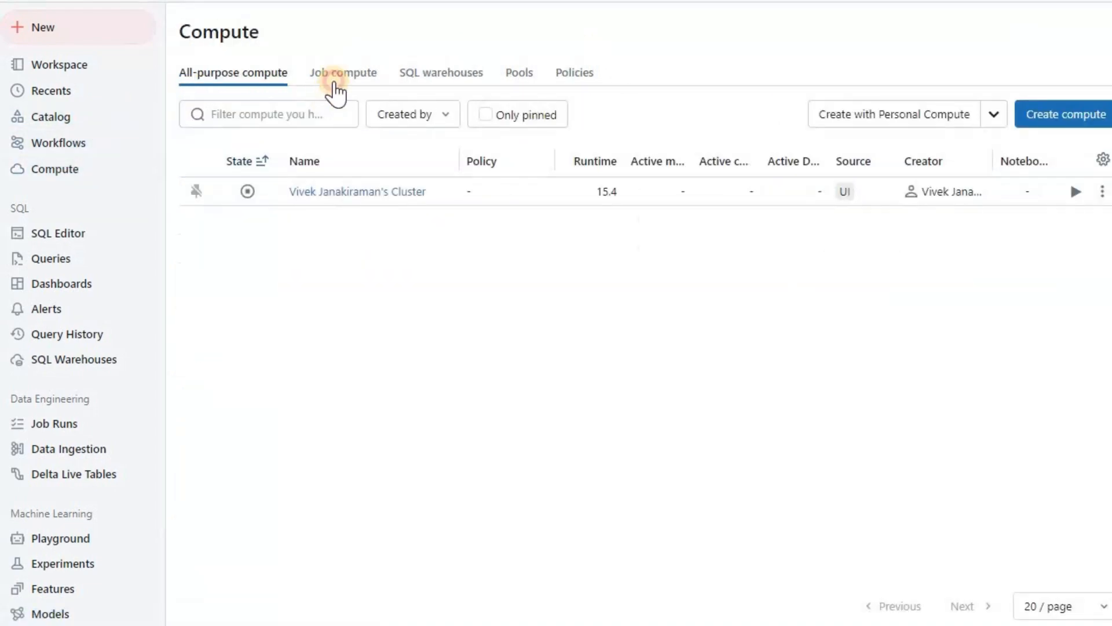
{"action": "left_click", "coordinate": [344, 80]}
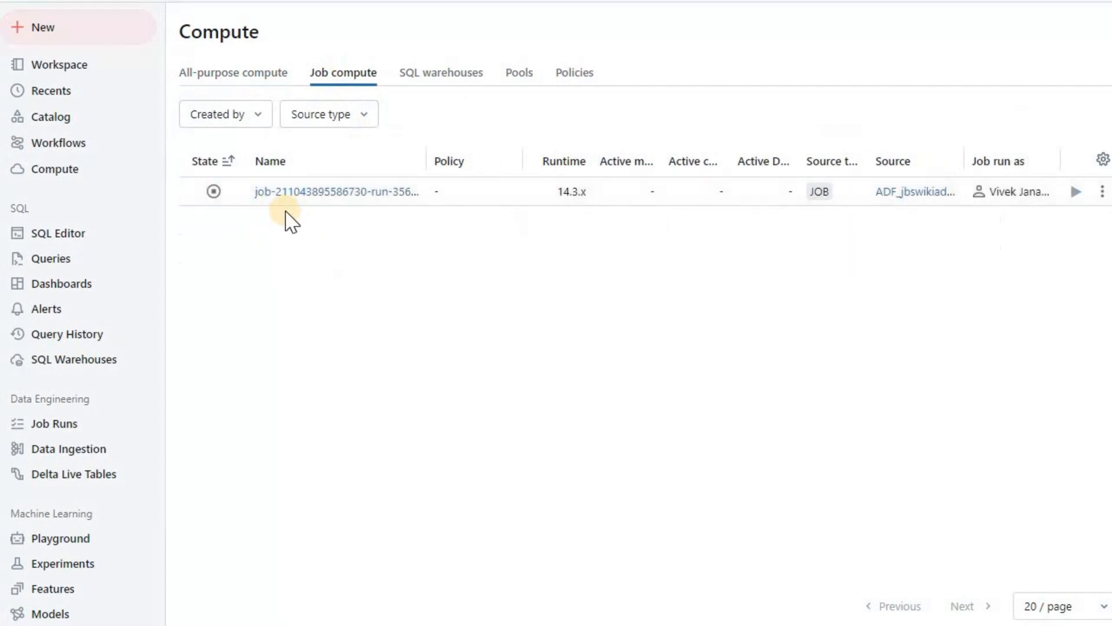
Open the Databricks job runs list and widen the Job and Duration columns to read the full entries
{"action": "left_click", "coordinate": [39, 427]}
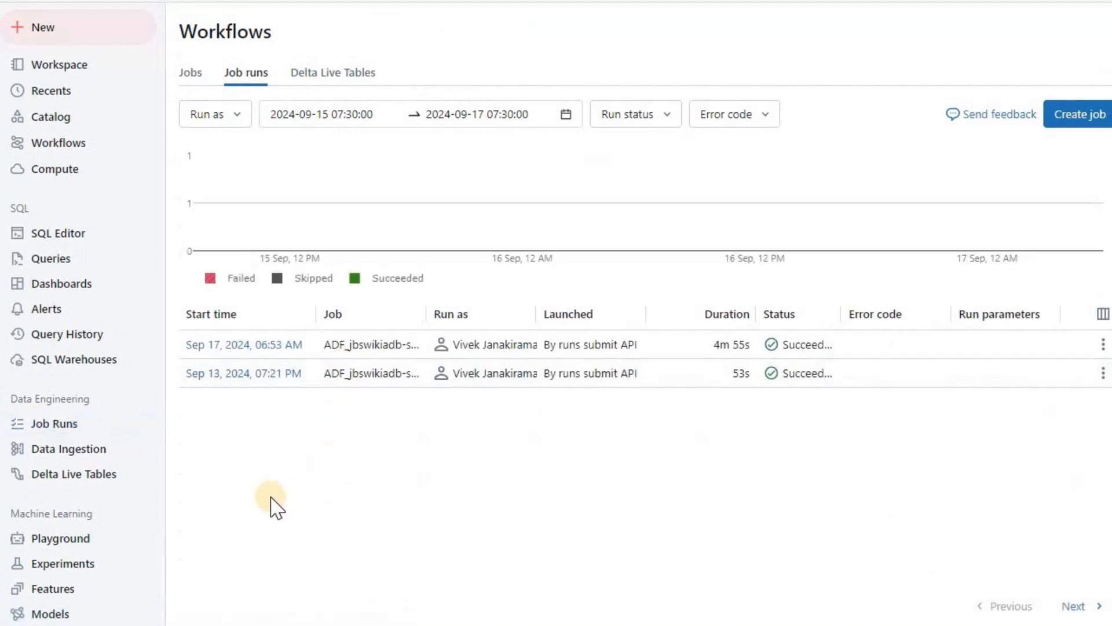
{"action": "left_click_drag", "start_coordinate": [425, 307], "coordinate": [967, 332]}
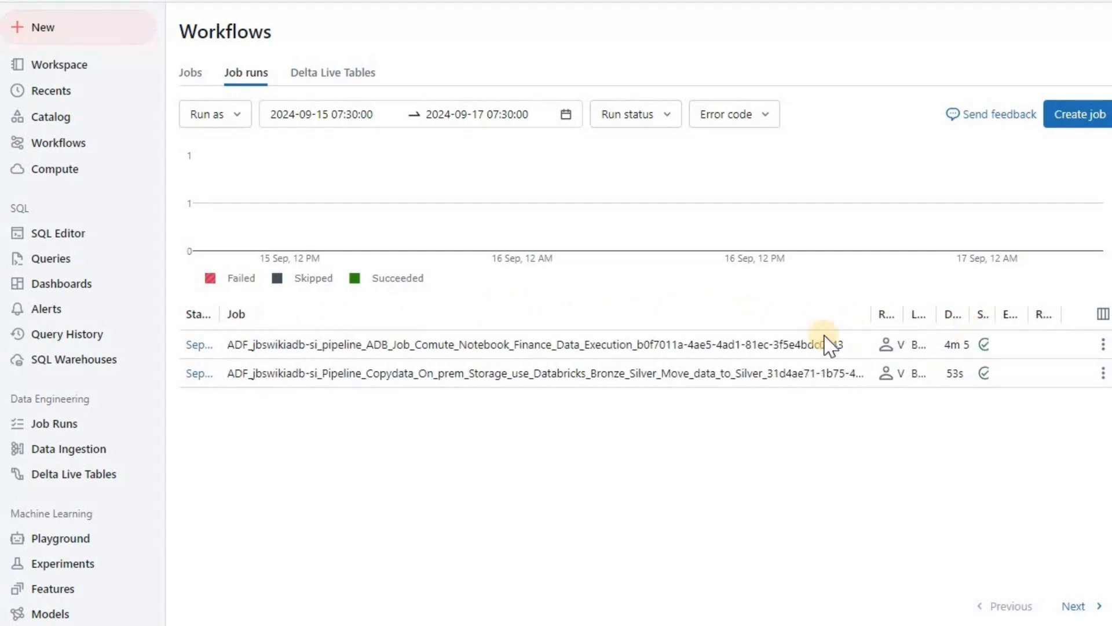
{"action": "left_click_drag", "start_coordinate": [221, 316], "coordinate": [291, 316]}
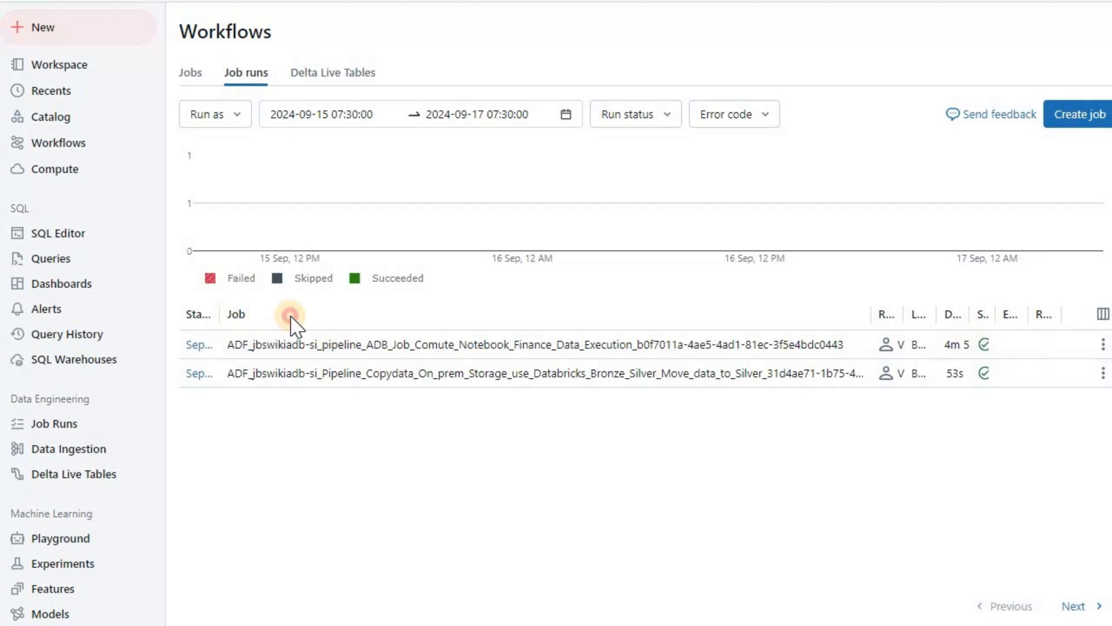
{"action": "left_click", "coordinate": [377, 417]}
{"action": "left_click_drag", "start_coordinate": [975, 314], "coordinate": [1016, 323]}
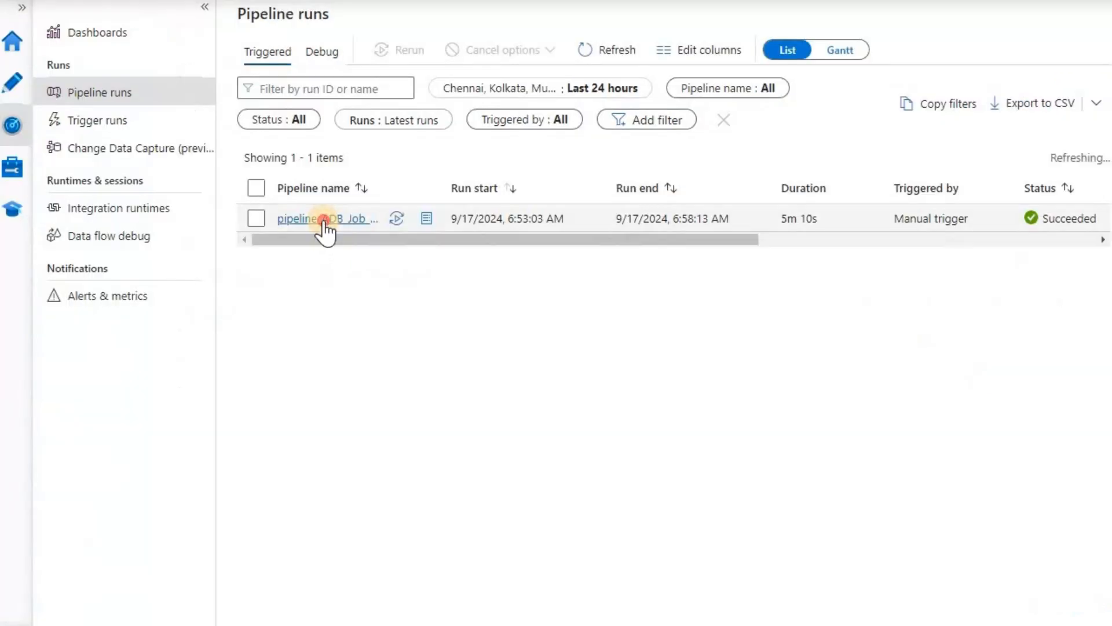
Open the pipeline_ADB_Job_Comute run in Data Factory and examine all columns of its activity run
{"action": "left_click", "coordinate": [324, 219]}
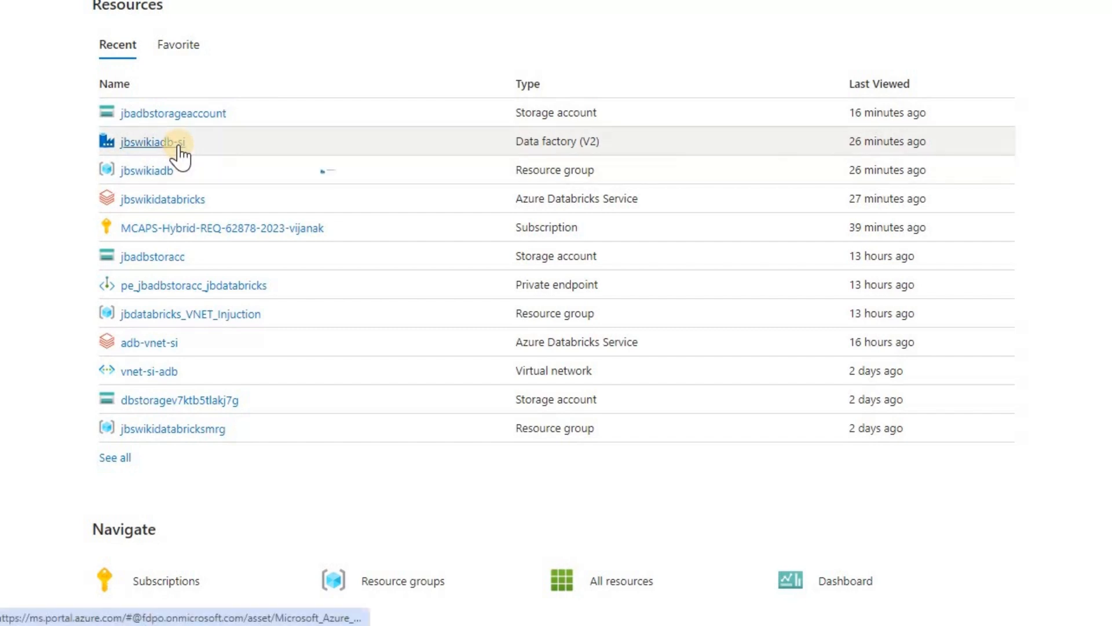
{"action": "mouse_move", "coordinate": [180, 148]}
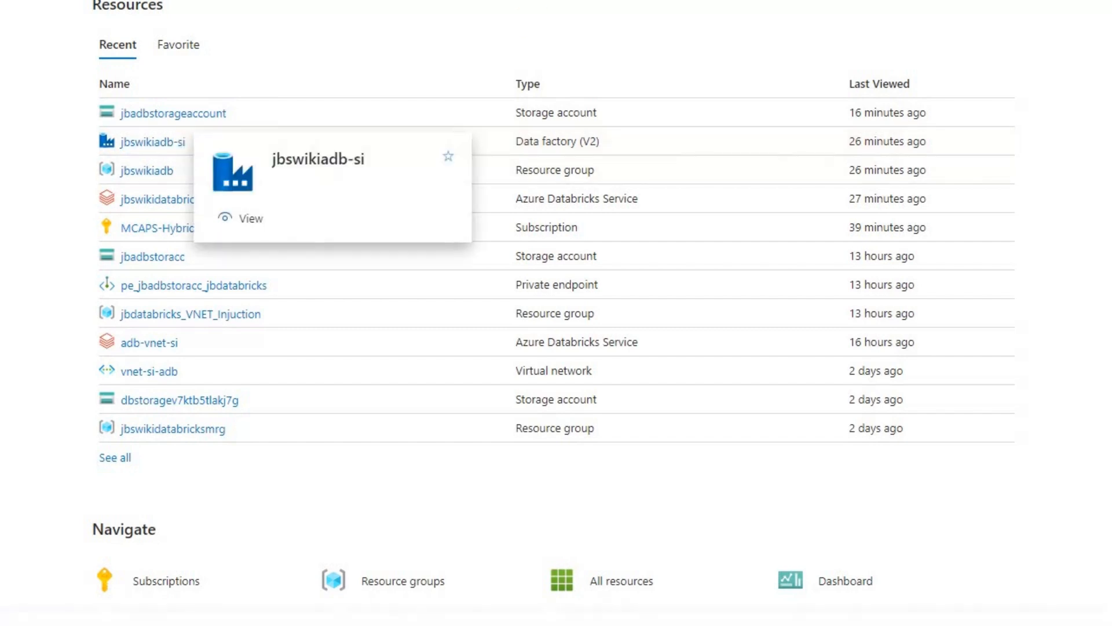
{"action": "left_click", "coordinate": [587, 1]}
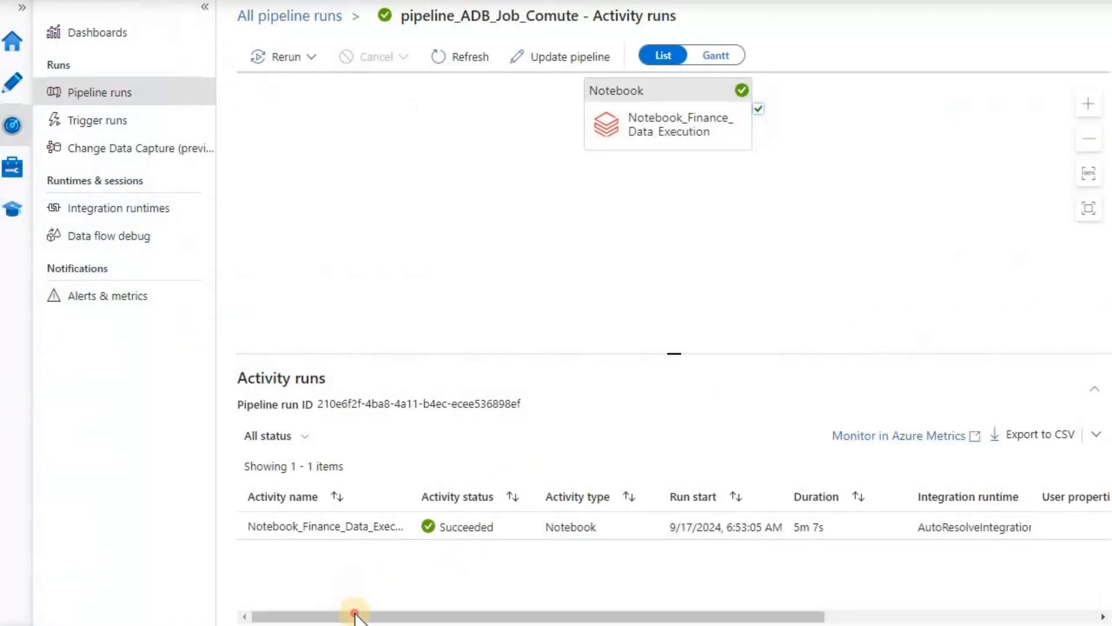
{"action": "left_click_drag", "start_coordinate": [543, 617], "coordinate": [811, 618]}
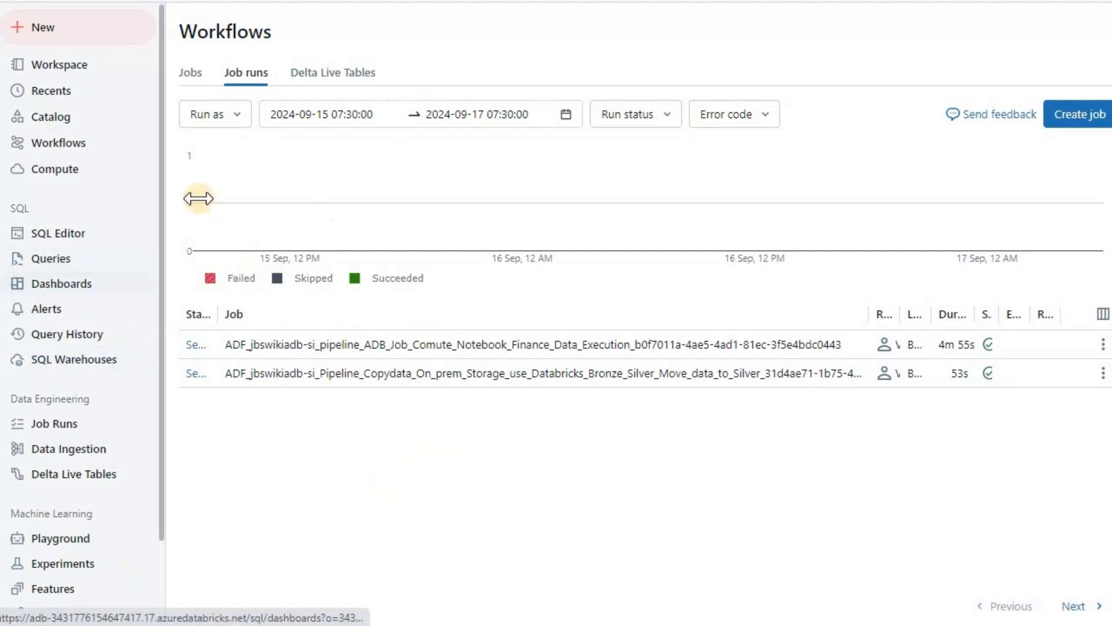
Switch to Databricks and show the job compute clusters again
{"action": "left_click", "coordinate": [78, 175]}
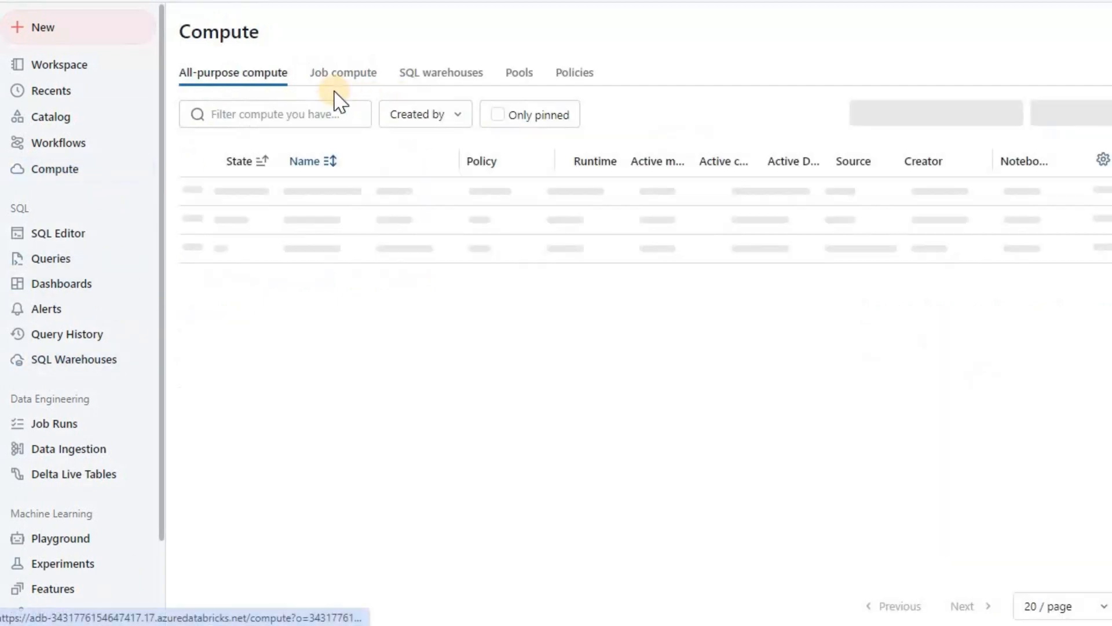
{"action": "left_click", "coordinate": [336, 81]}
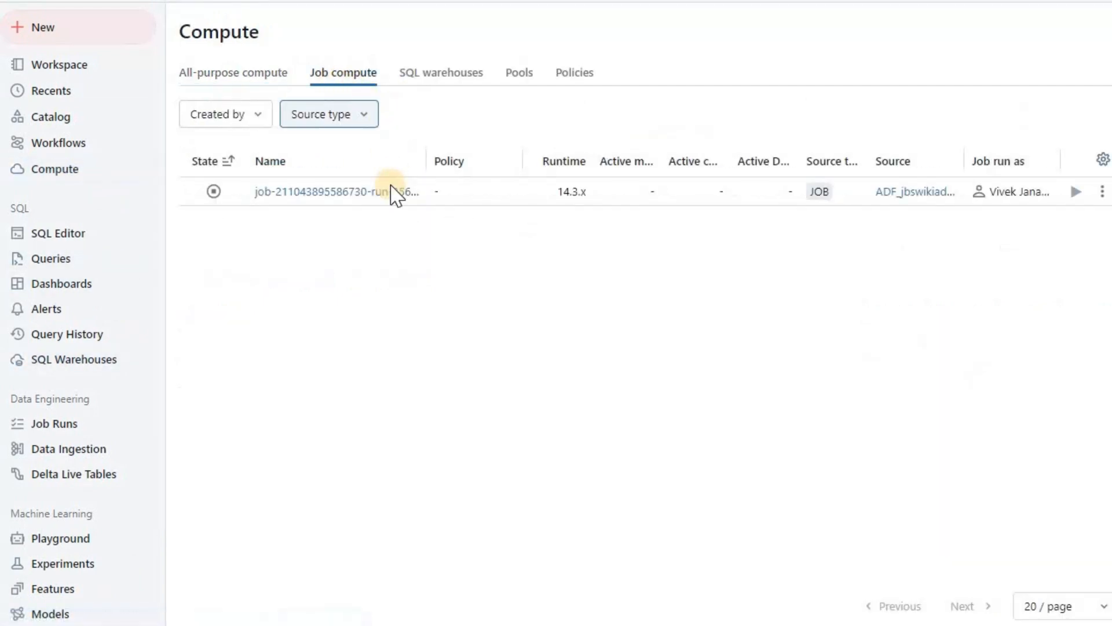